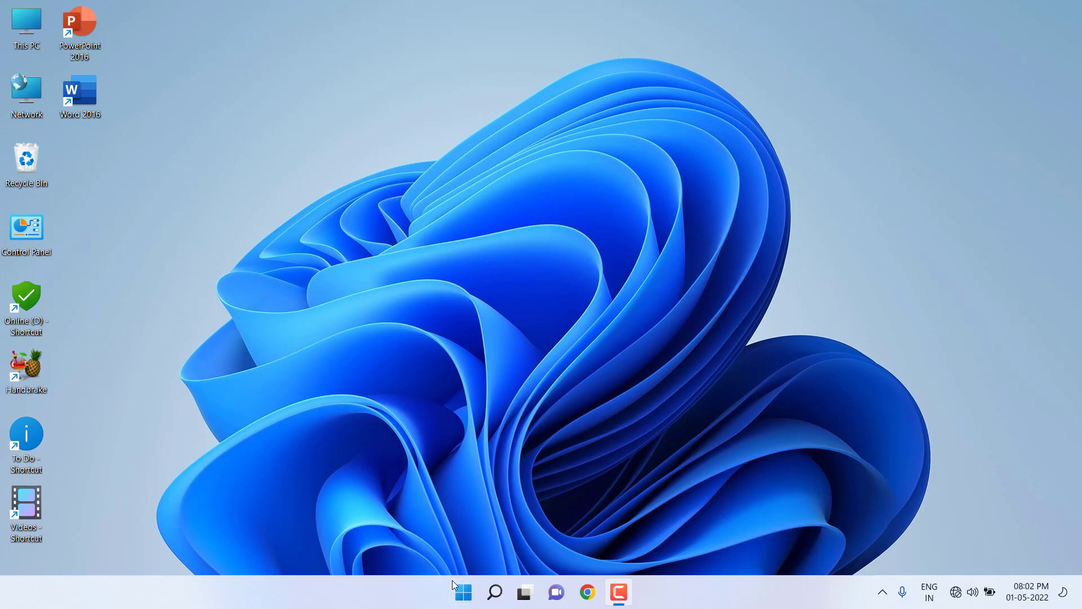
Step: Restart the Windows Explorer process from Task Manager, opened via the quick-link menu
right_click(462, 595)
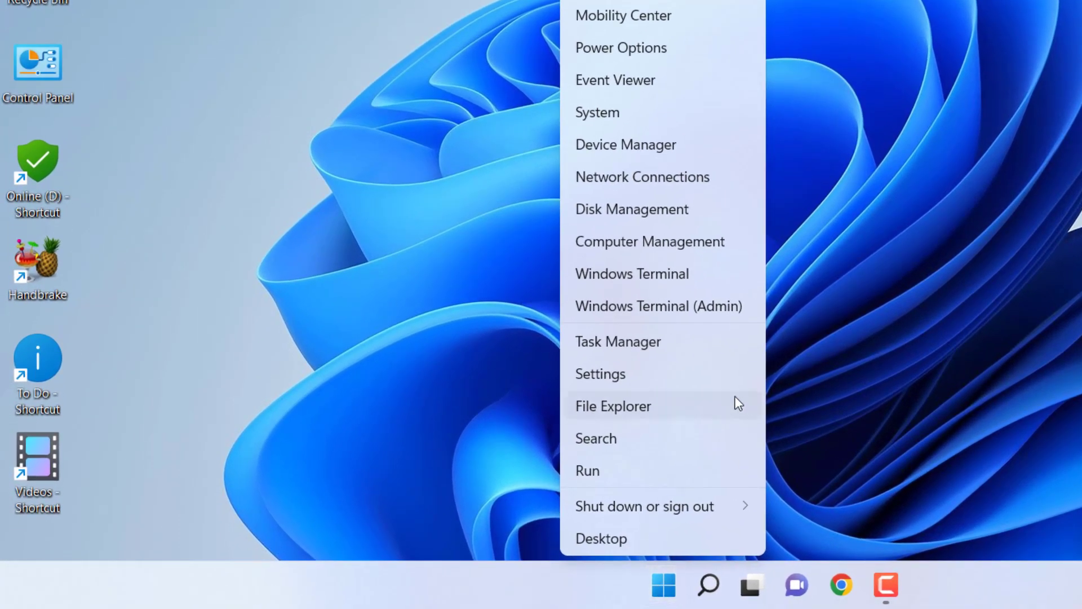
left_click(614, 354)
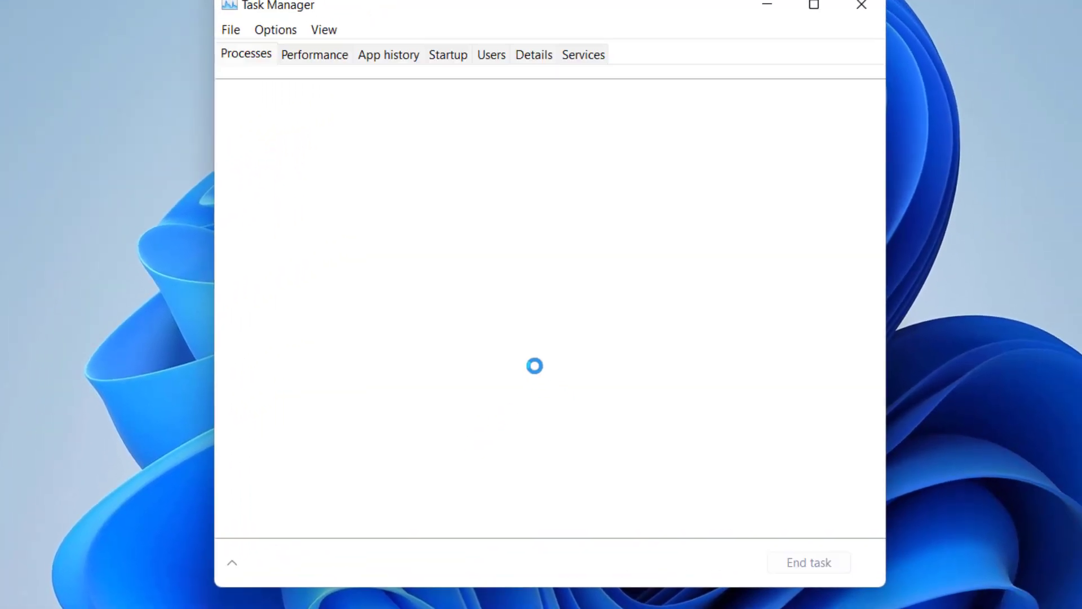
scroll(466, 357, "down", 8)
scroll(451, 351, "down", 5)
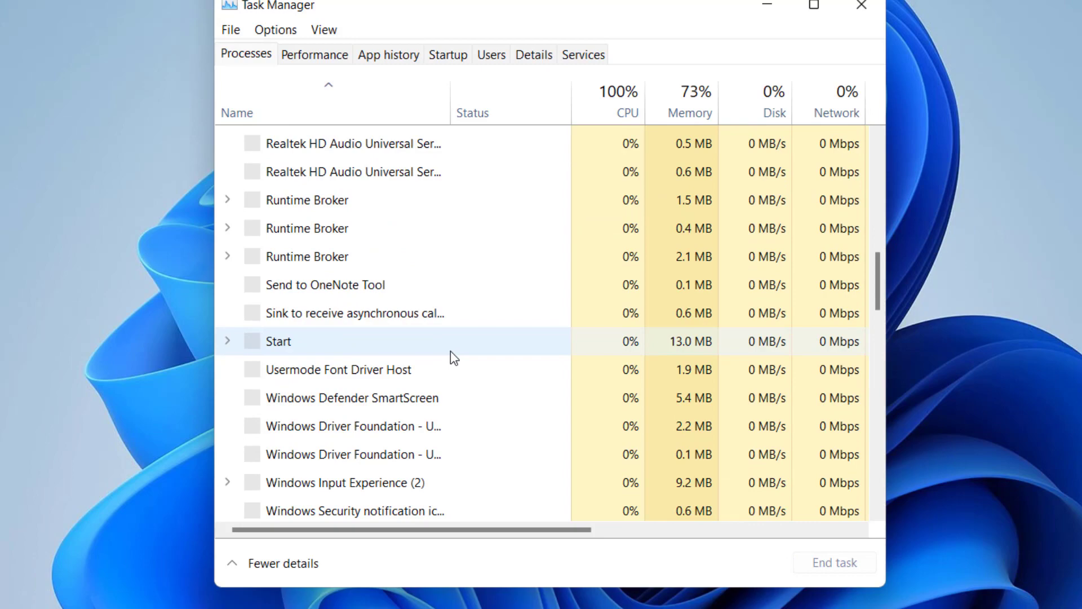
scroll(450, 352, "down", 2)
left_click_drag(878, 304, 887, 508)
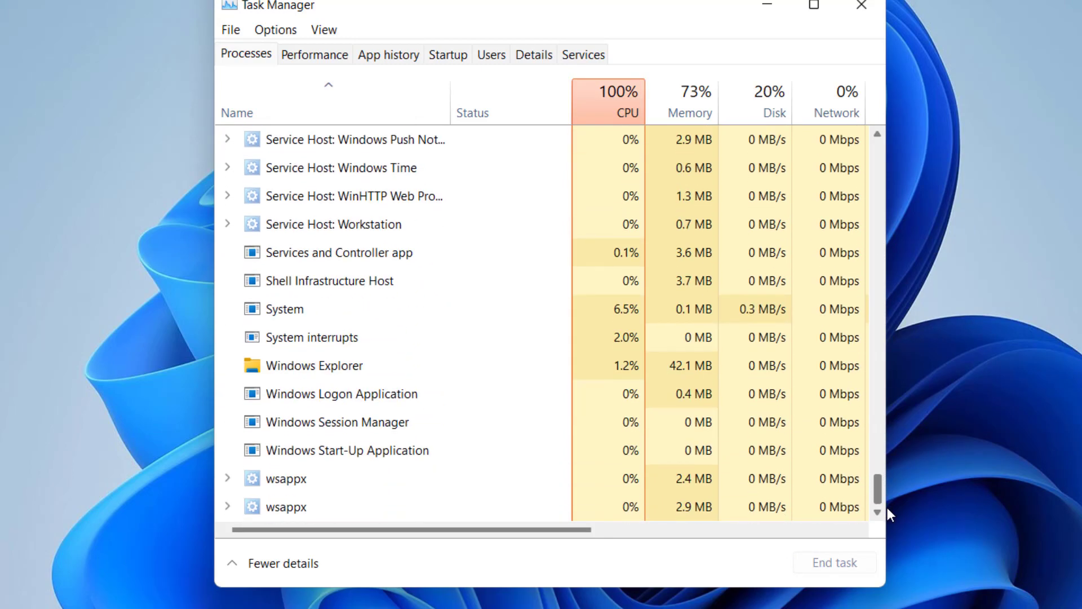
left_click(303, 365)
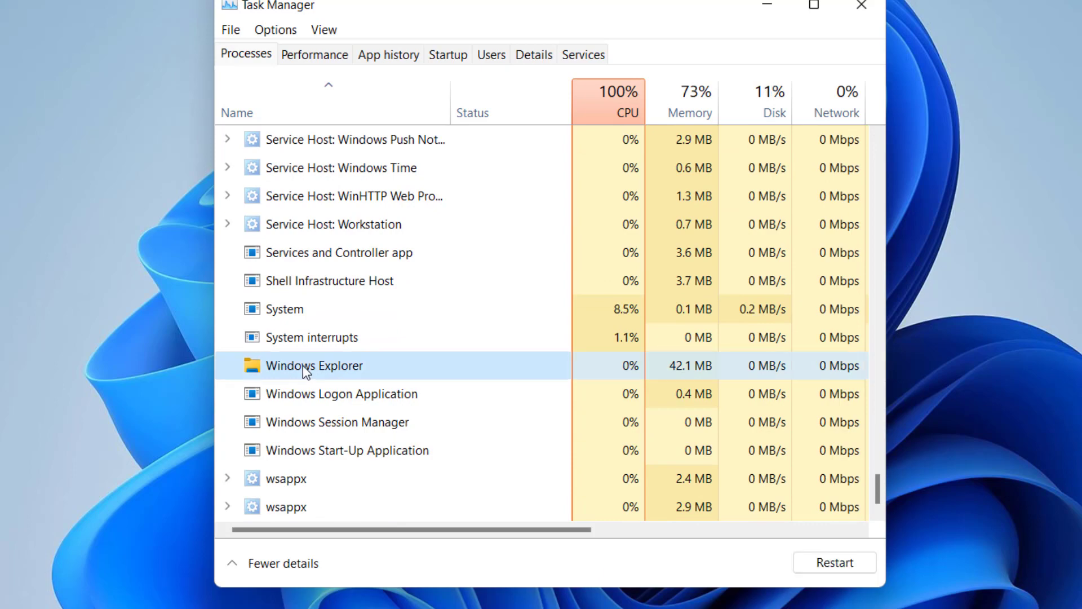
left_click(826, 569)
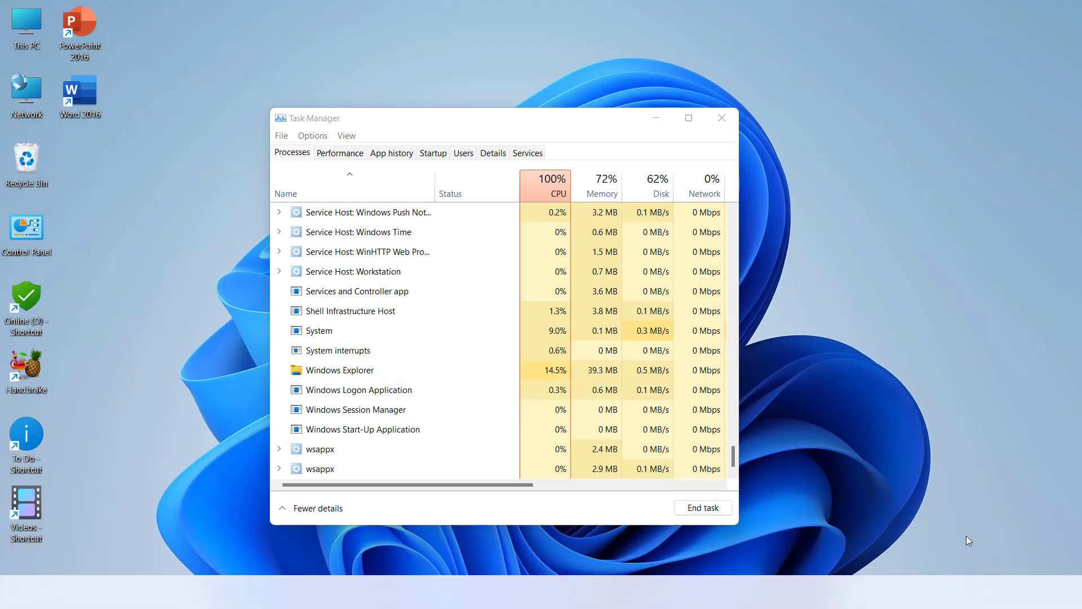
Step: Close Task Manager and enable the disabled Wi-Fi adapter from Network properties
left_click(723, 125)
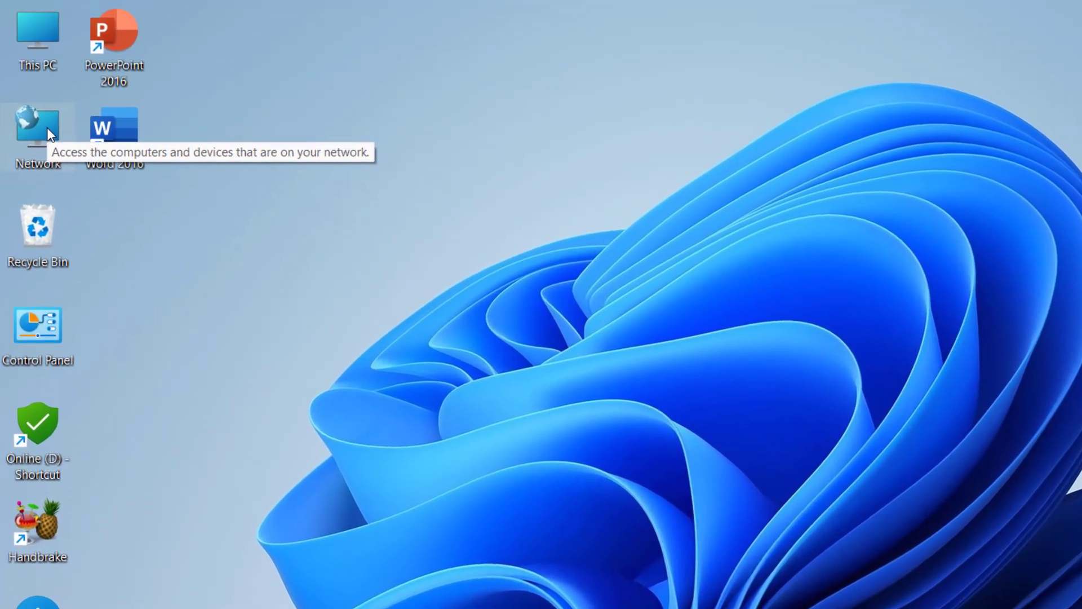
right_click(37, 102)
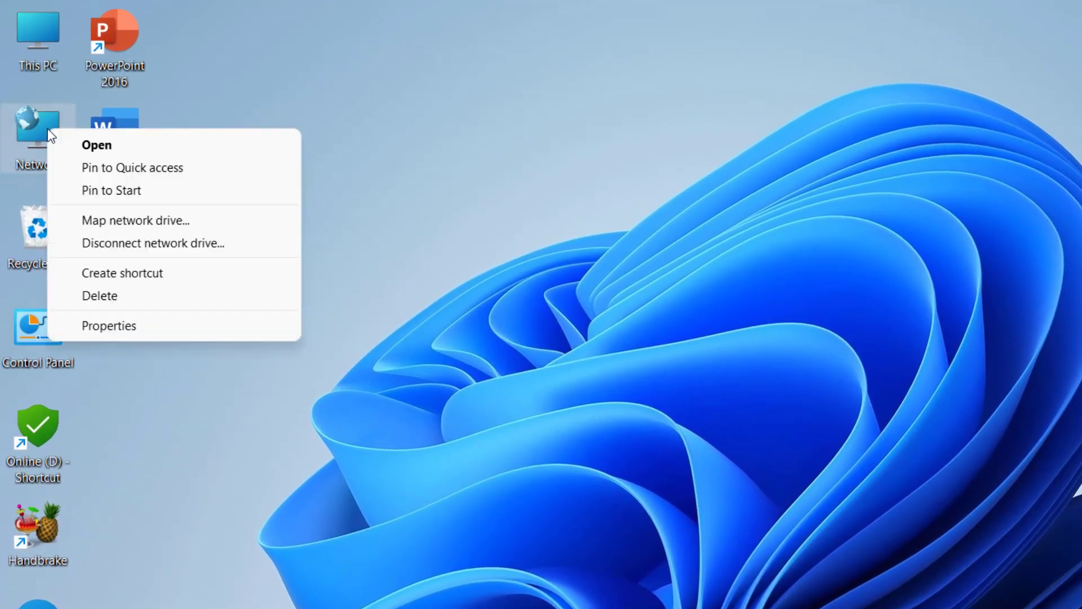
left_click(122, 328)
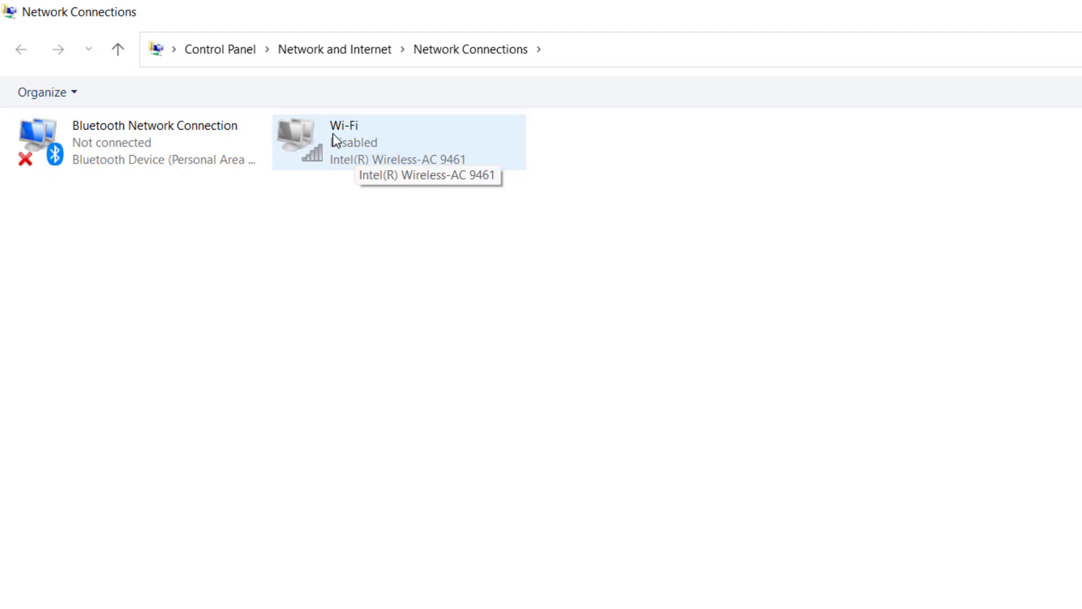
right_click(333, 133)
left_click(391, 150)
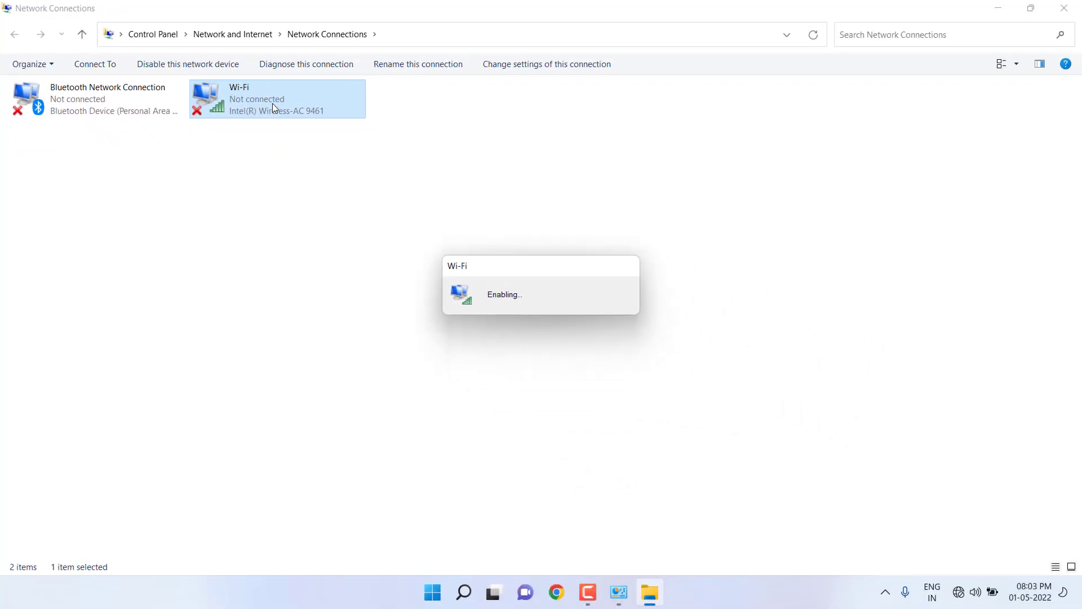
Step: Close Network Connections, then add the Wi-Fi tile as the first Quick Settings tile
left_click(1070, 7)
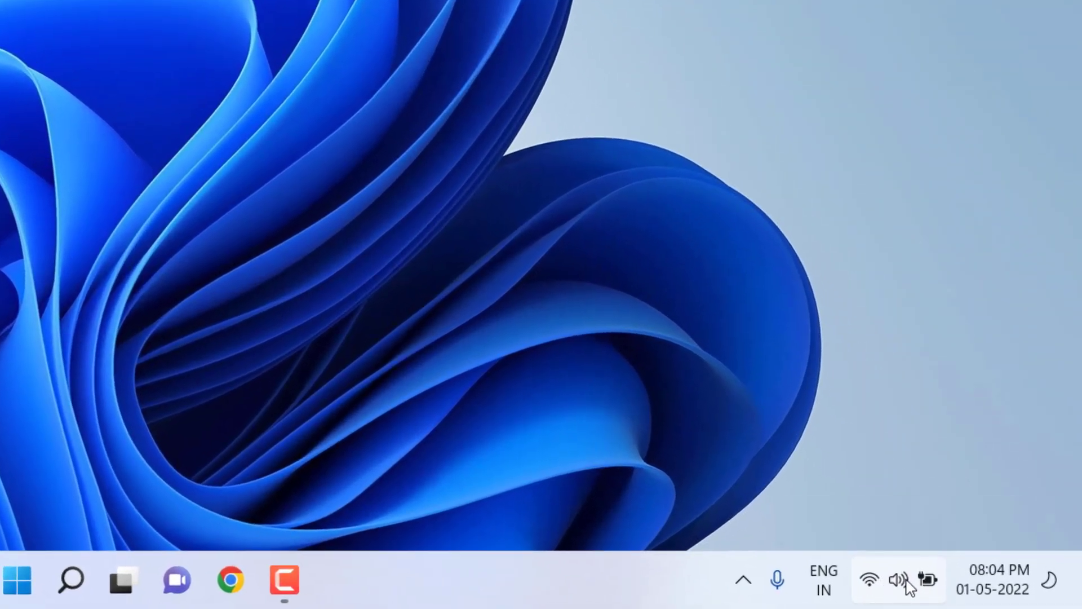
left_click(909, 586)
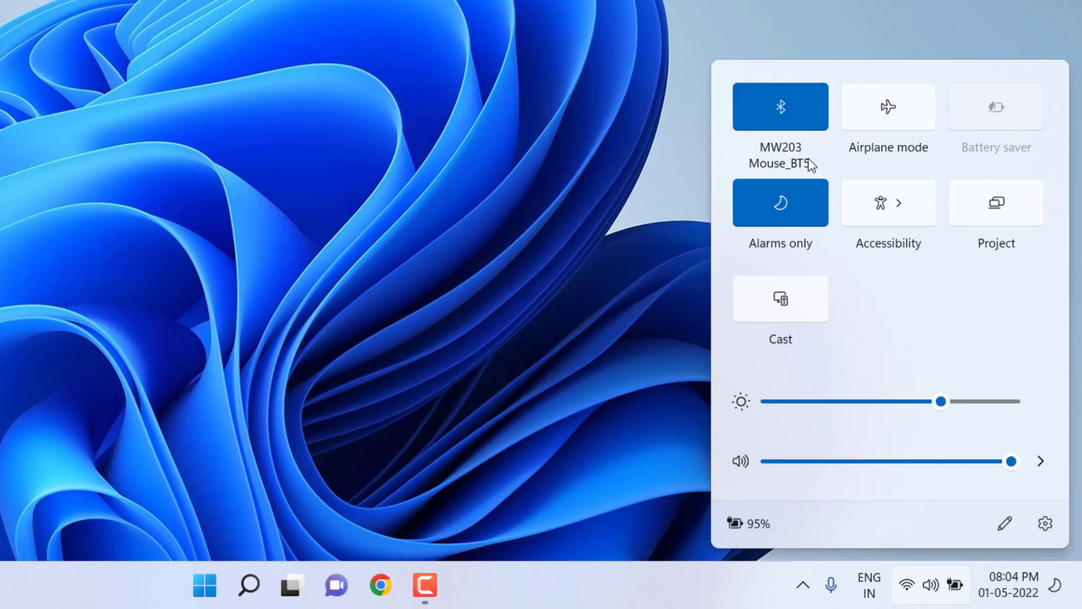
left_click(1005, 524)
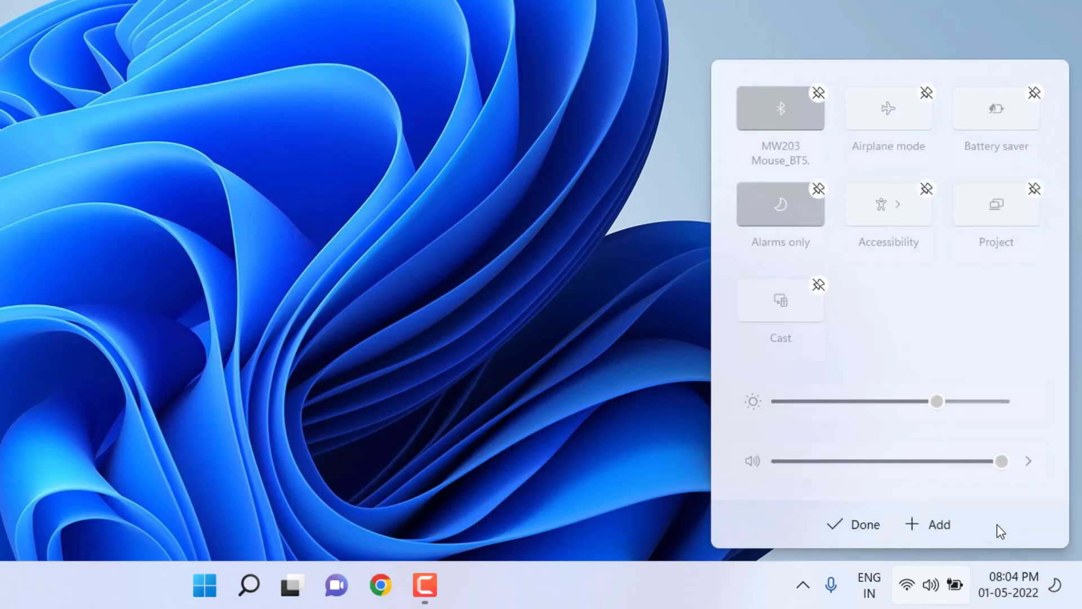
left_click(938, 525)
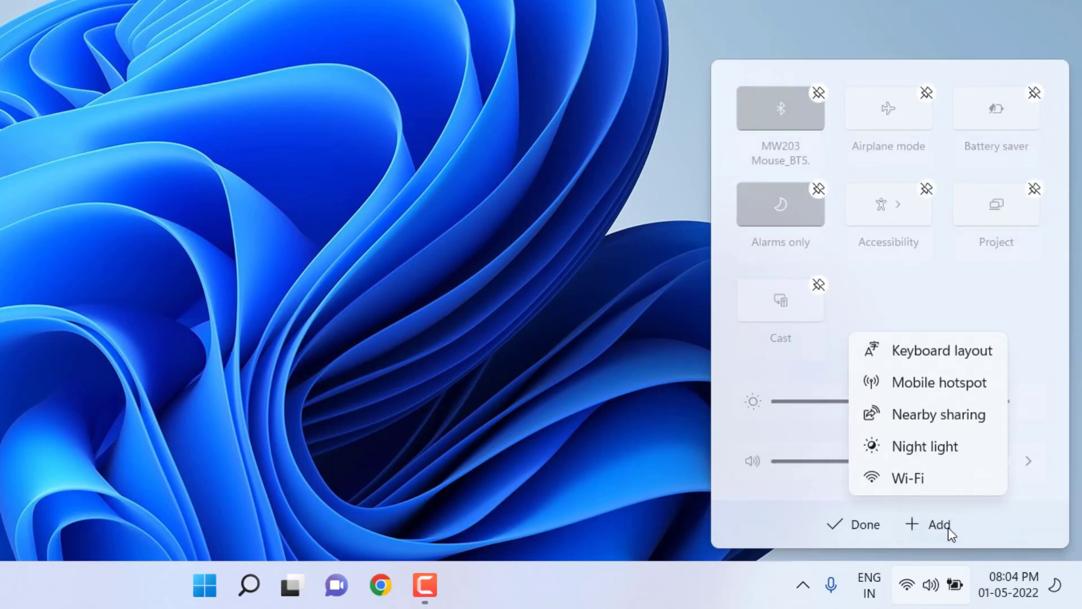
left_click(919, 479)
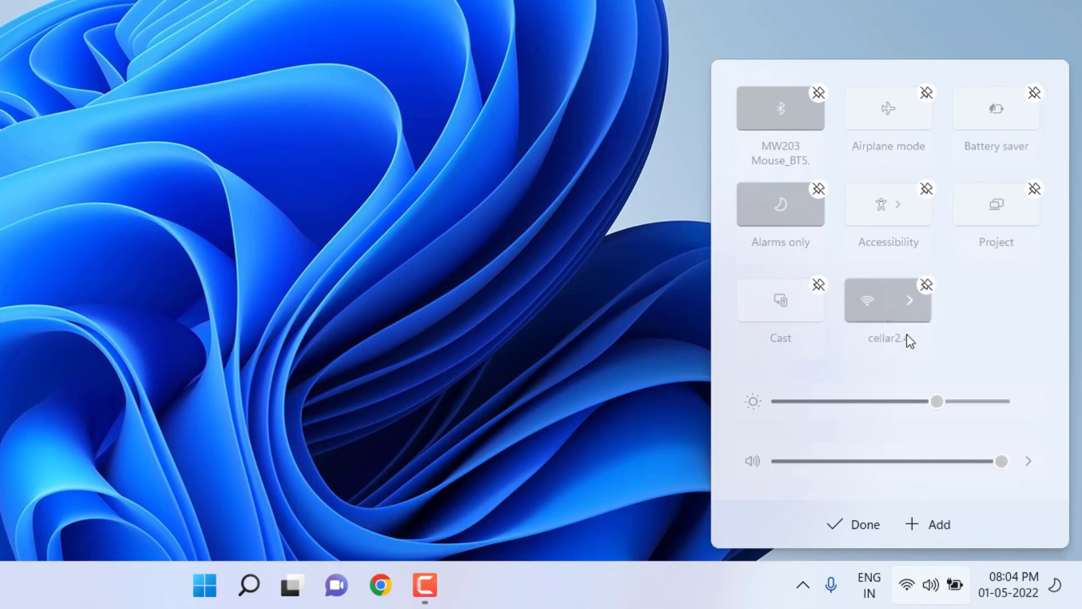
left_click_drag(884, 306, 787, 120)
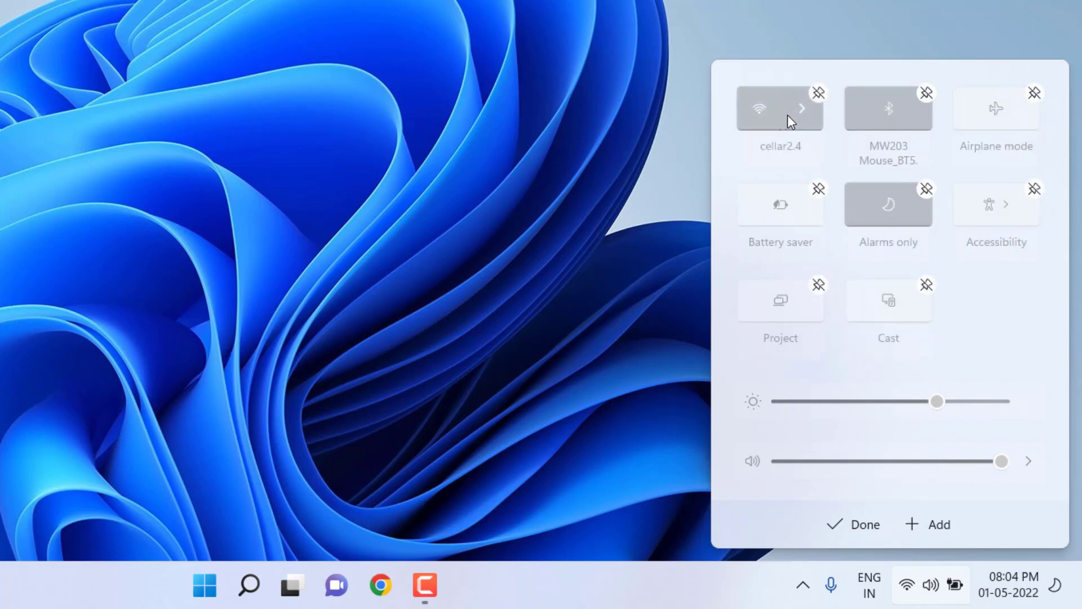
left_click(870, 529)
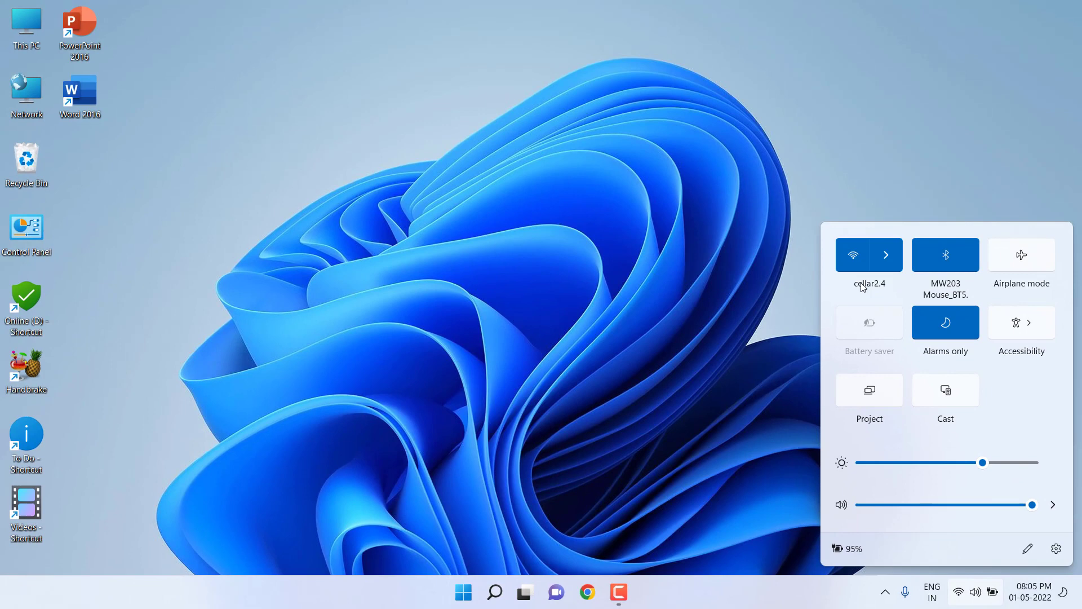
Step: Close Quick Settings and refresh the desktop
left_click(718, 293)
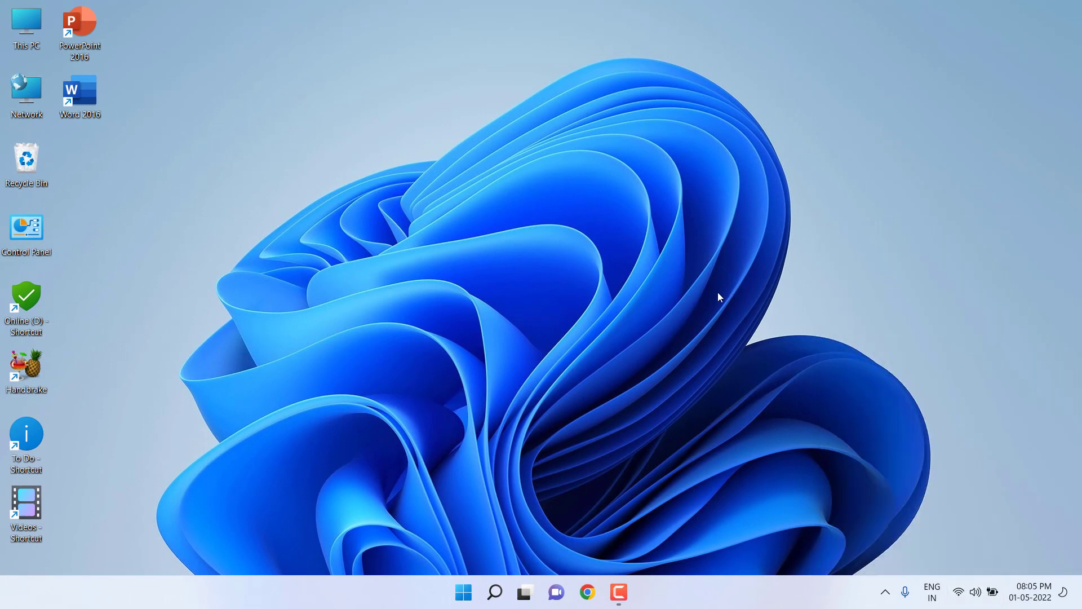
right_click(769, 334)
left_click(745, 349)
Step: Stop and restart WLAN AutoConfig in Services, keeping its startup type Automatic
key("super")
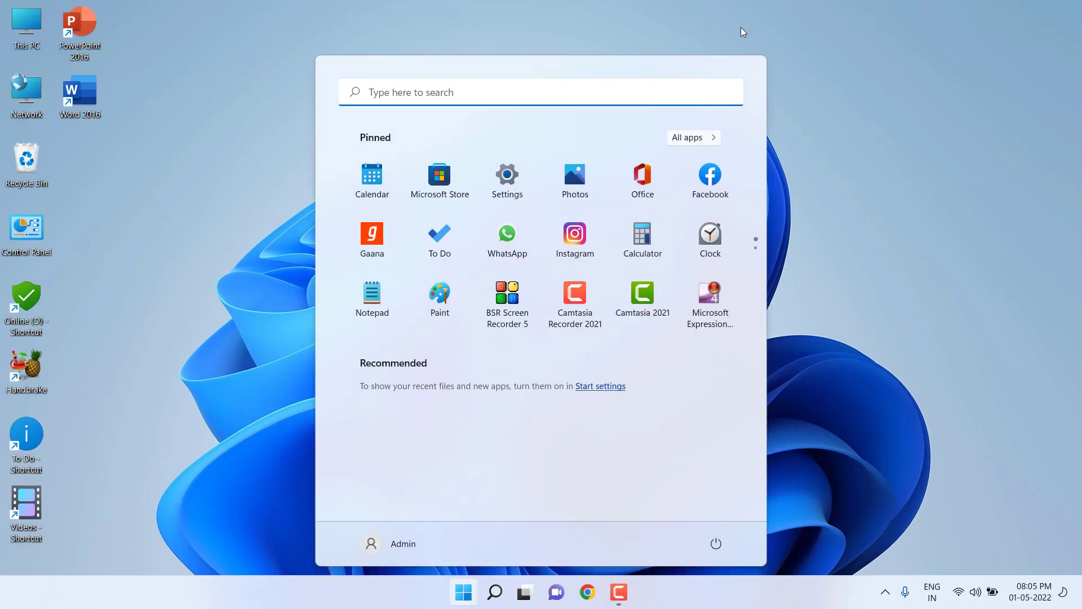
key("super")
key("super+s")
type("ser")
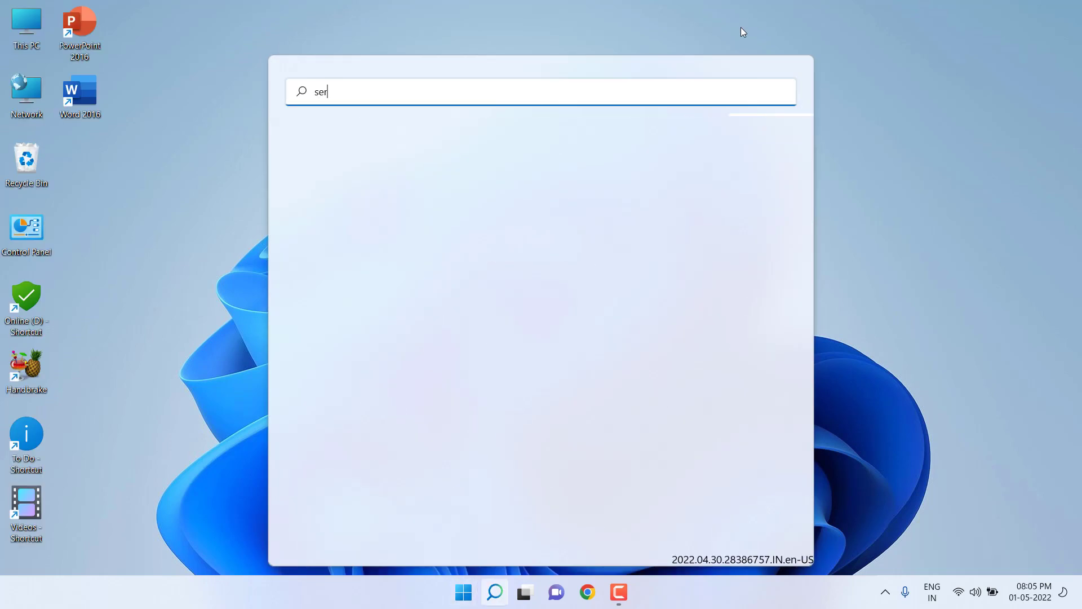
type("vices")
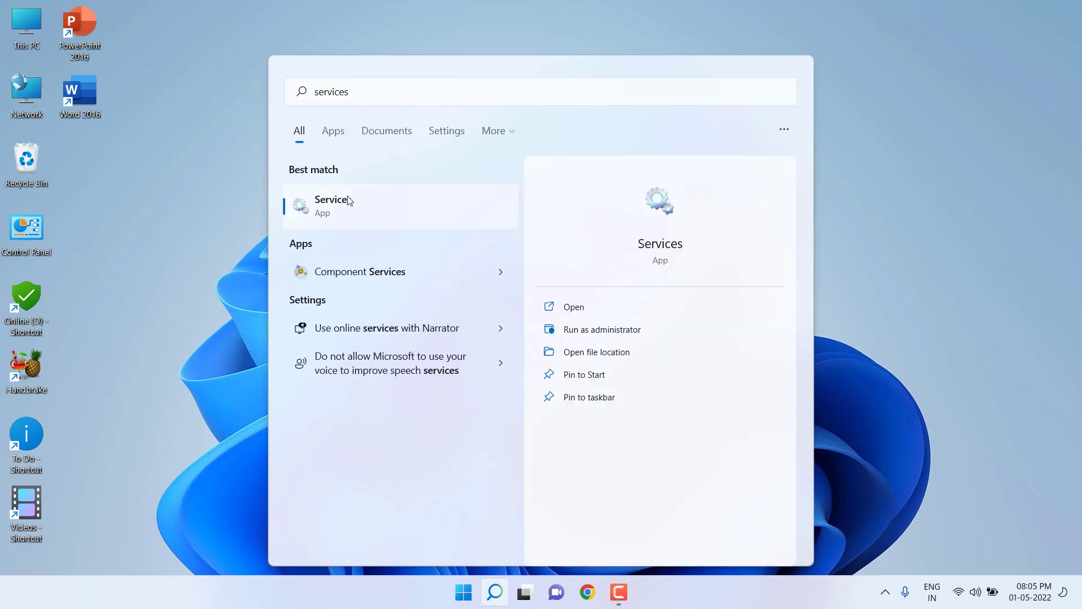
left_click(348, 200)
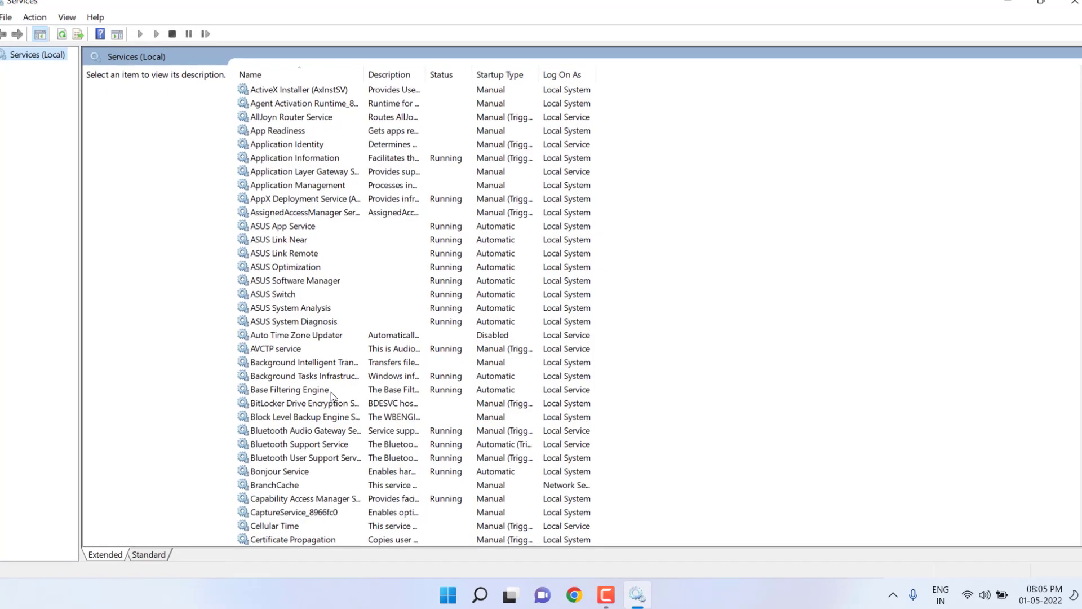
left_click(283, 376)
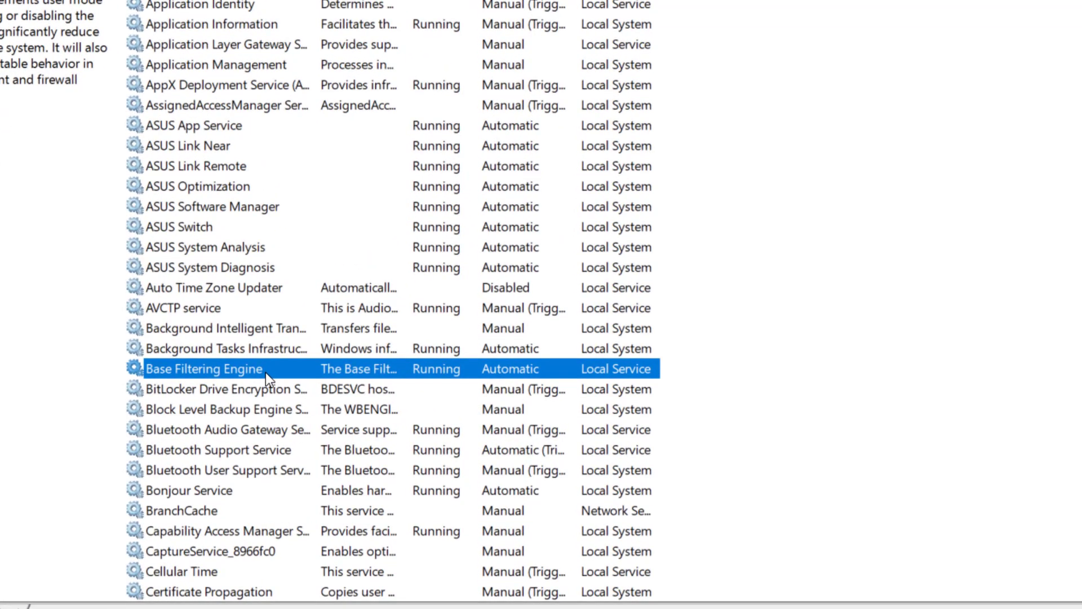
type("w")
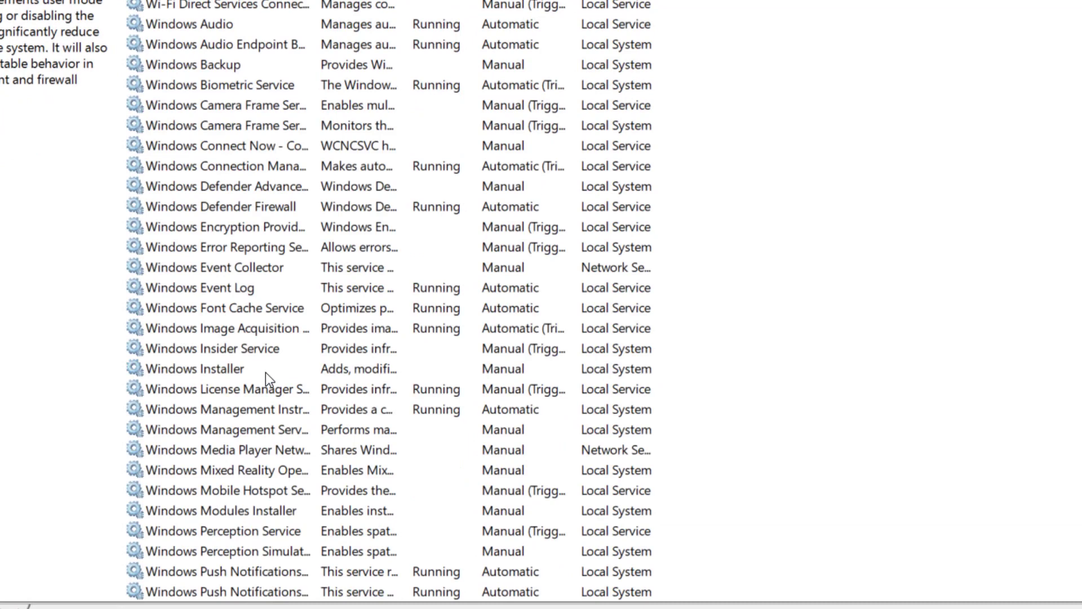
type("lan")
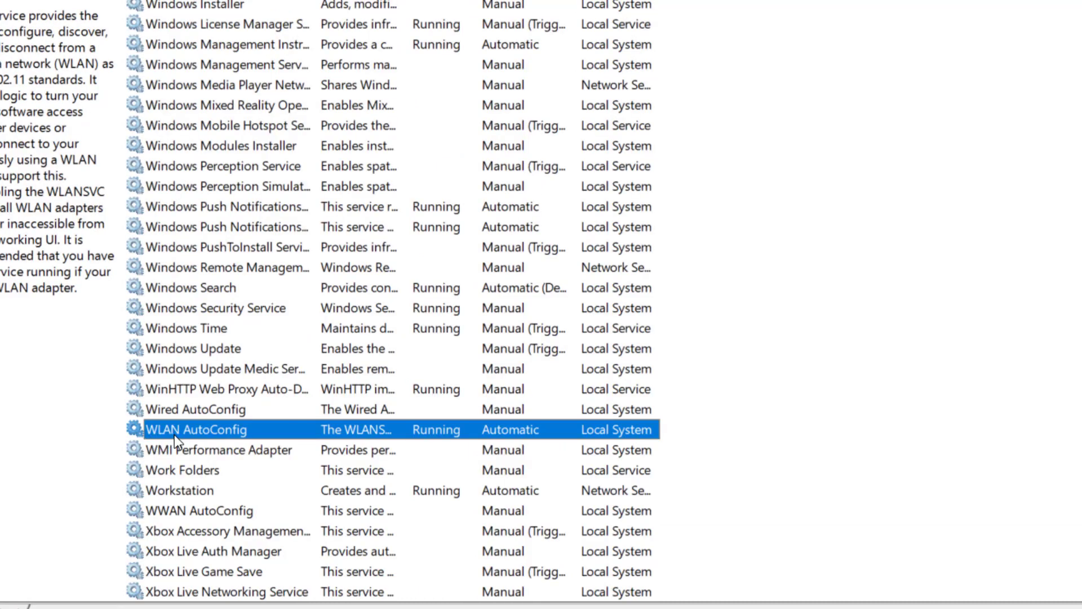
double_click(207, 432)
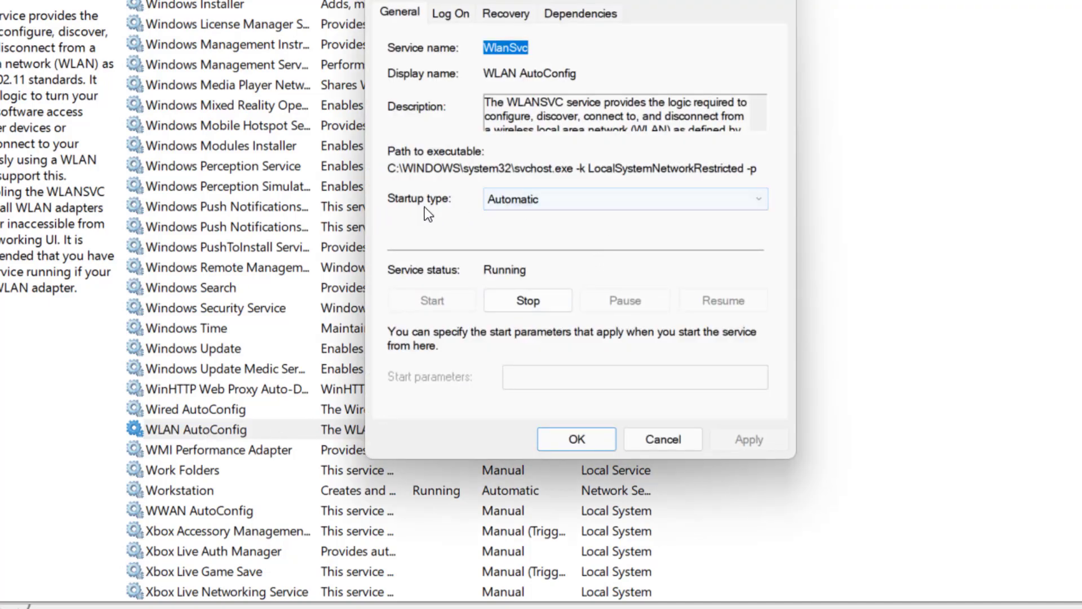
left_click(537, 204)
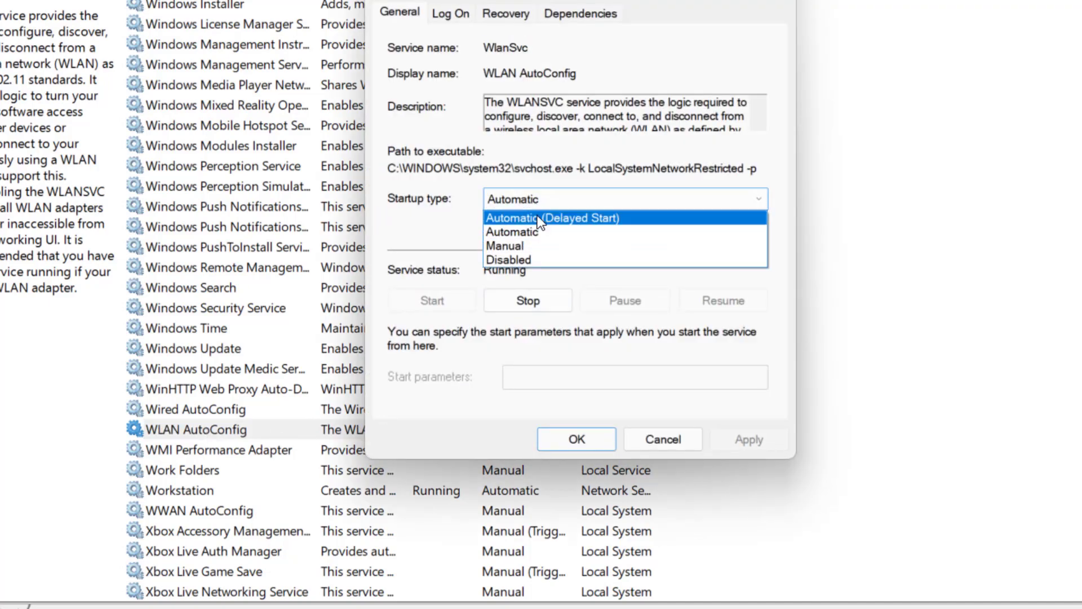
left_click(536, 236)
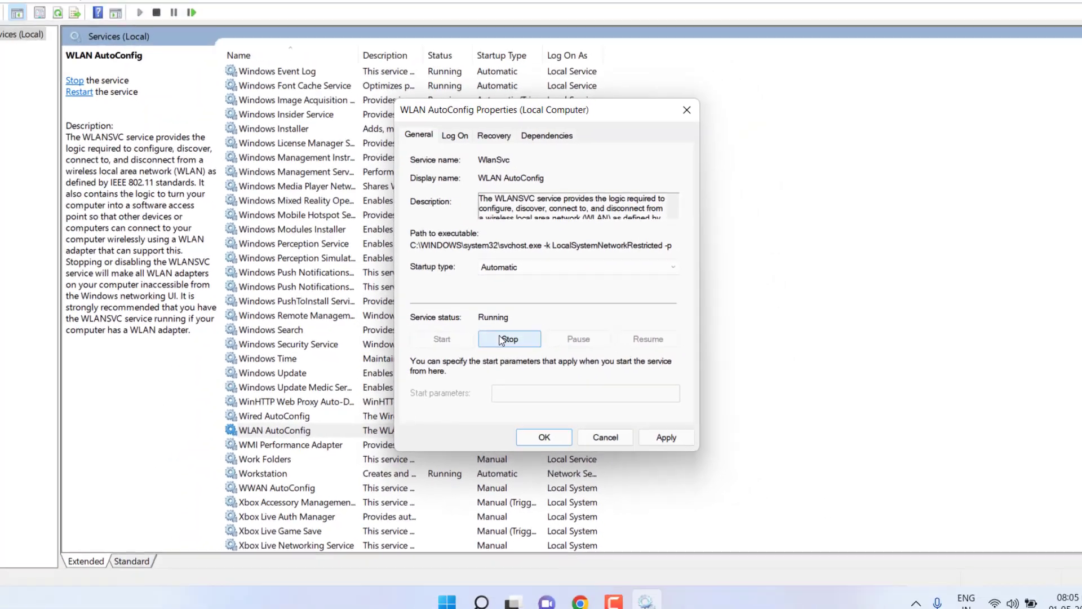
left_click(504, 342)
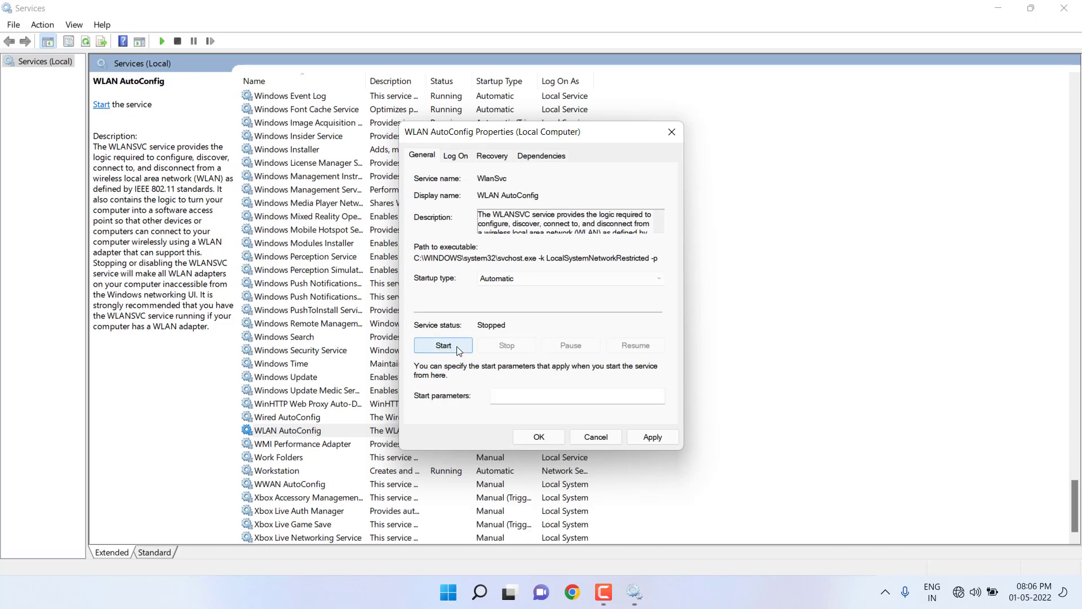
left_click(454, 349)
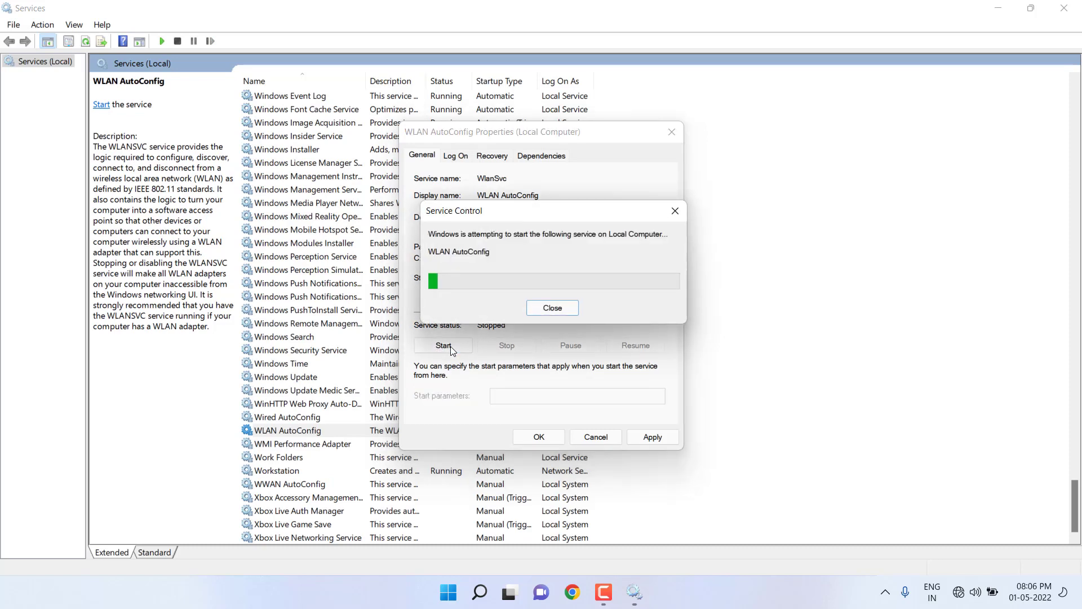
left_click(650, 436)
left_click(538, 436)
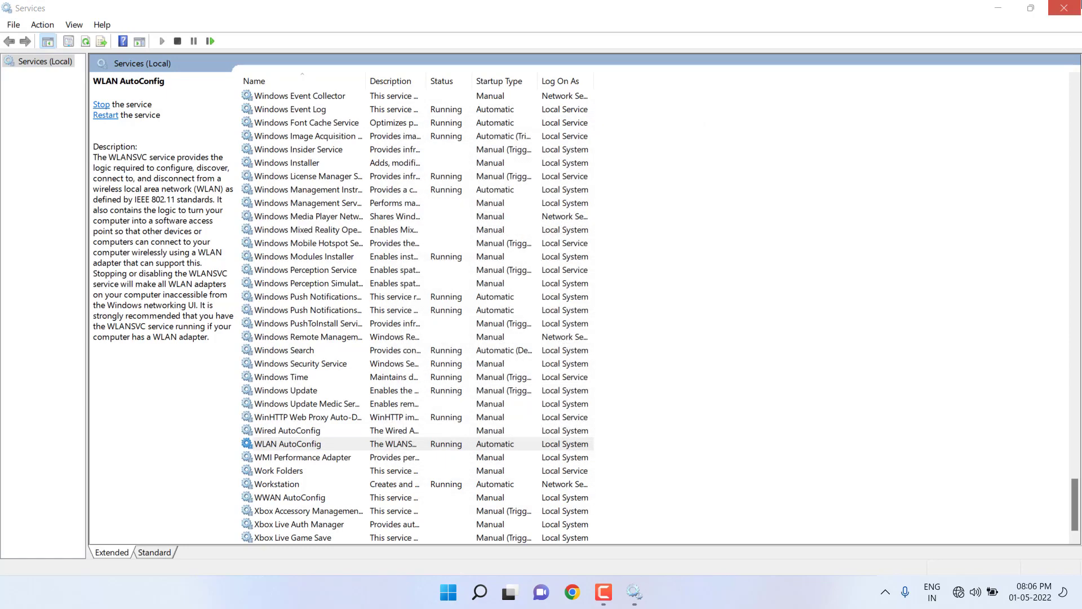
Step: Close the Services window and choose Refresh from the desktop's right-click menu
left_click(1059, 8)
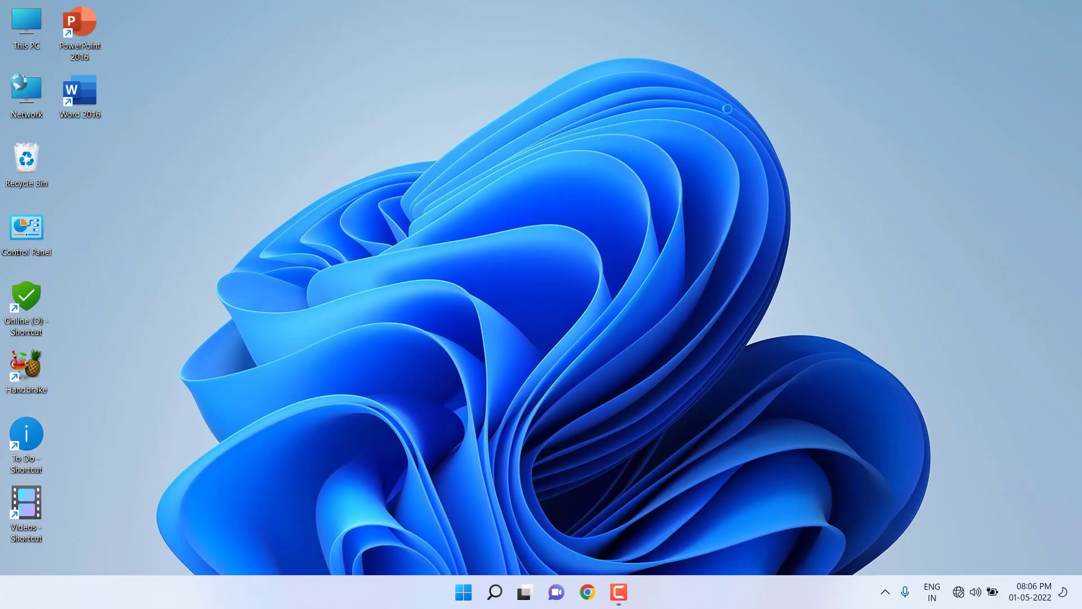
right_click(757, 136)
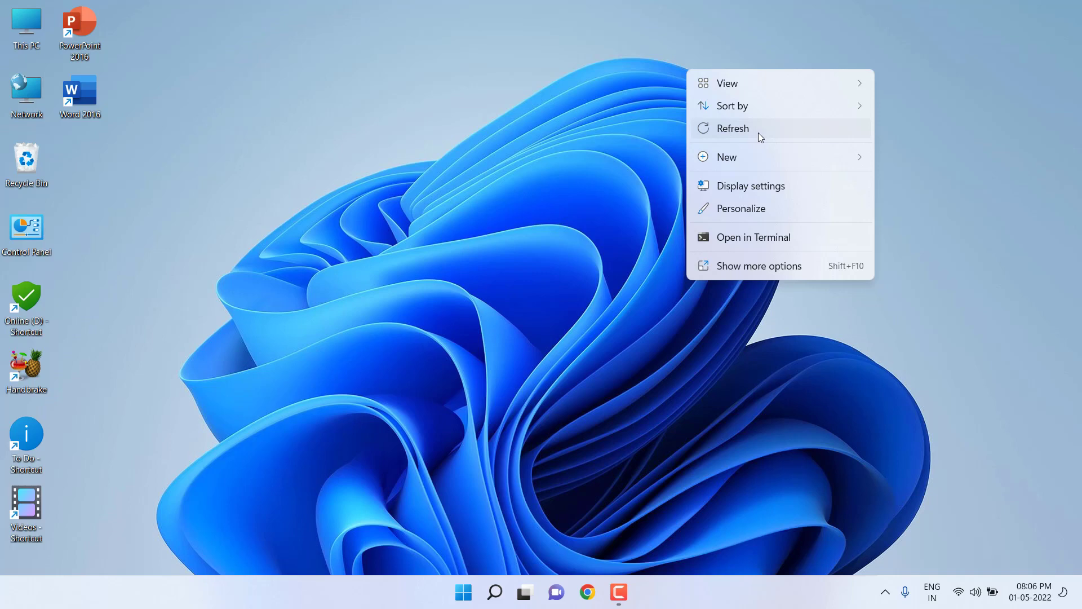
left_click(758, 133)
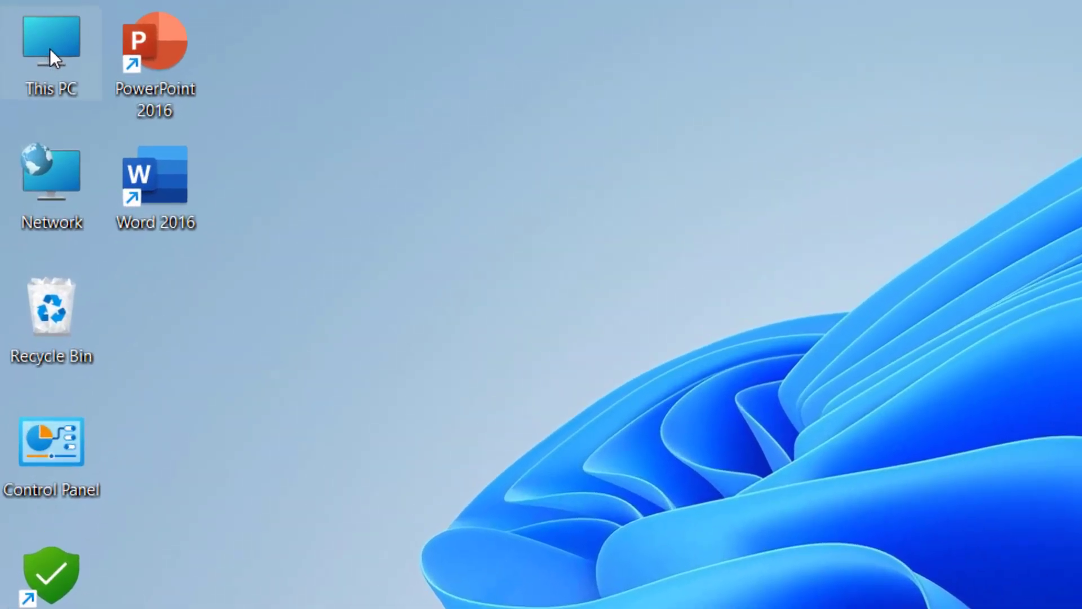
Step: Open Device Manager via This PC > Manage and right-click Intel(R) Wireless-AC 9461 under Network adapters
right_click(25, 25)
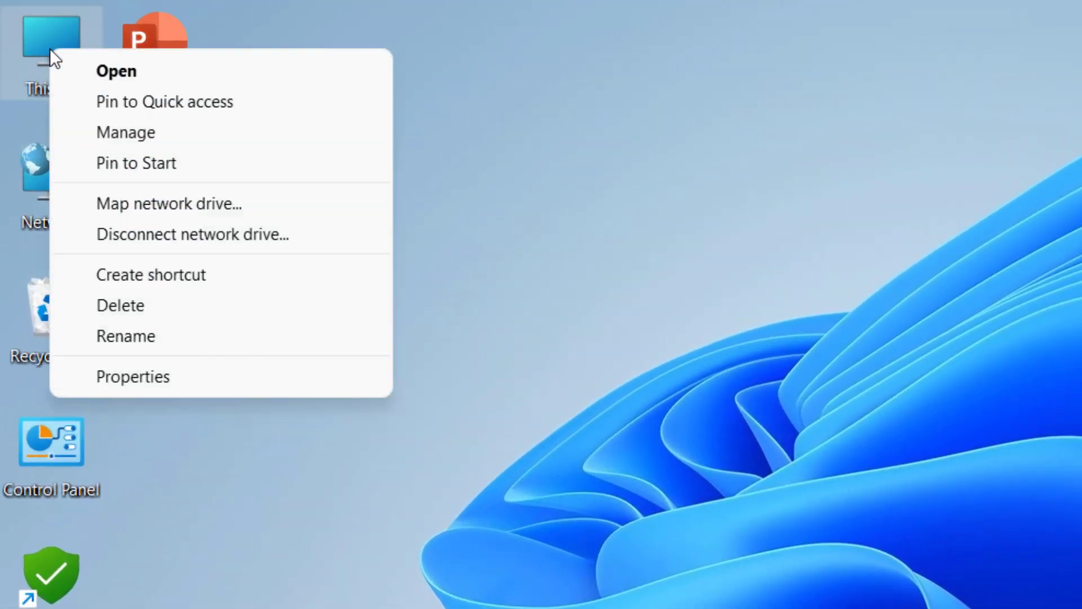
left_click(155, 129)
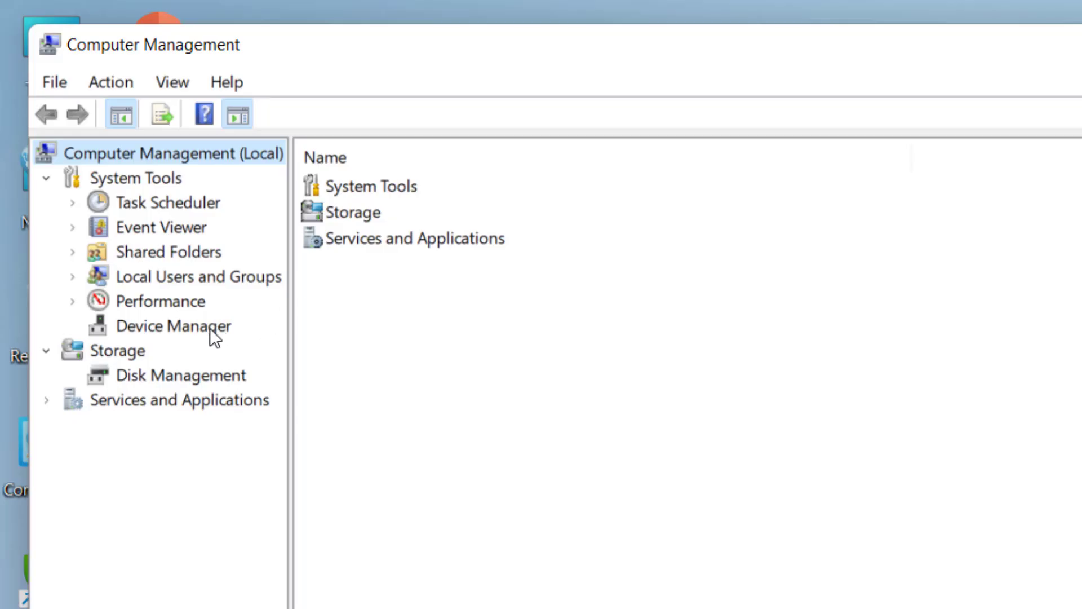
left_click(211, 335)
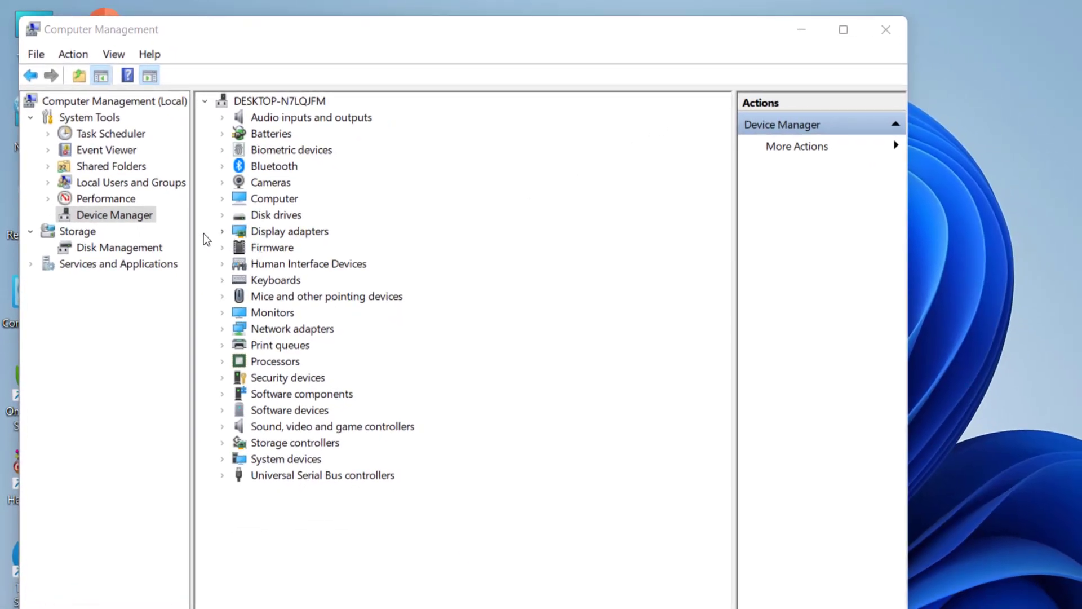
left_click(280, 414)
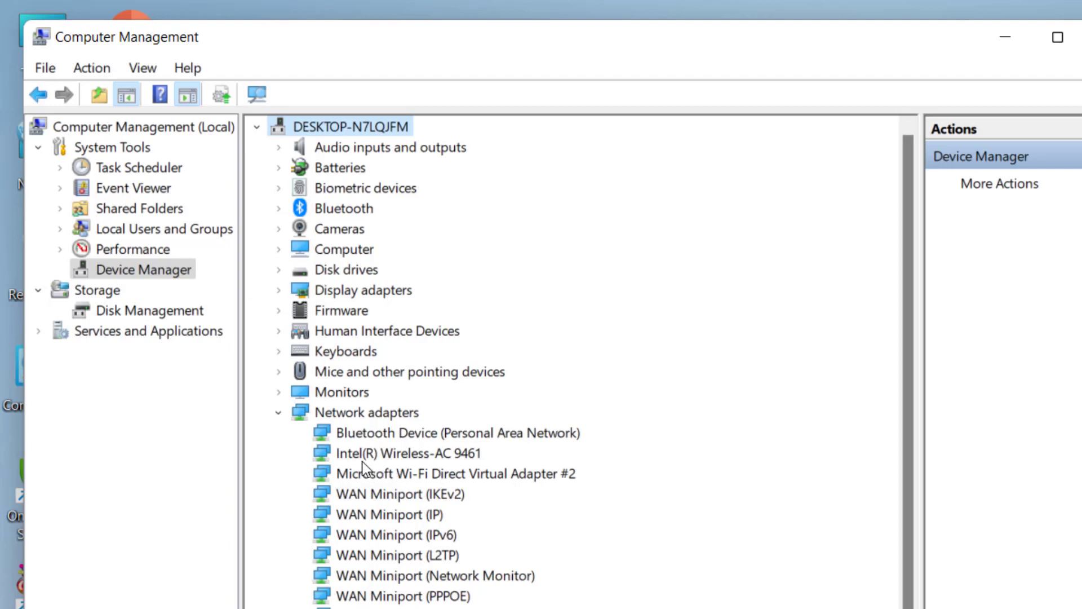
left_click(361, 461)
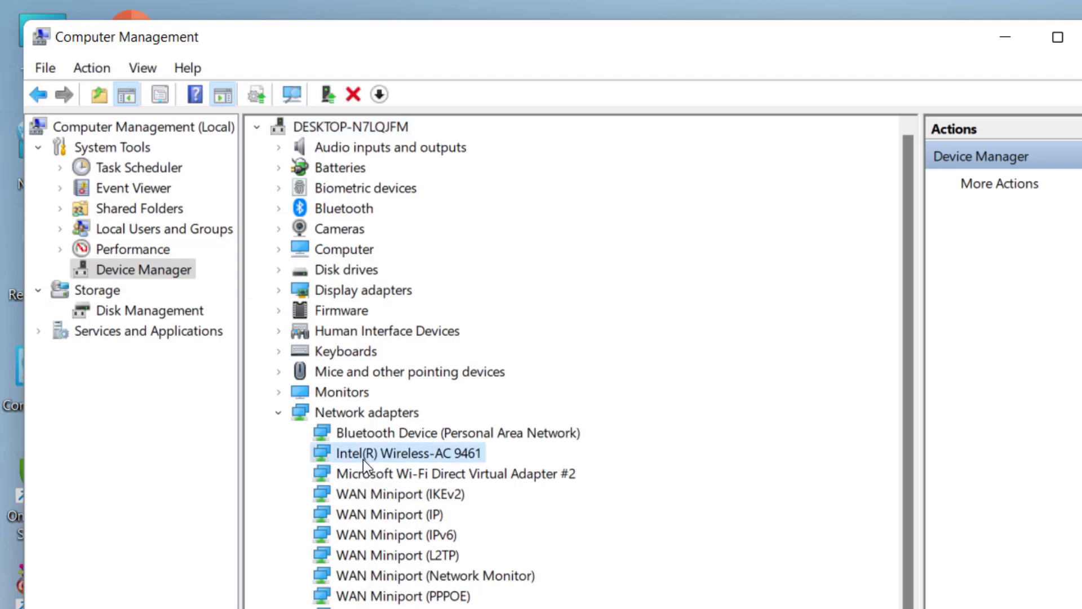
right_click(369, 453)
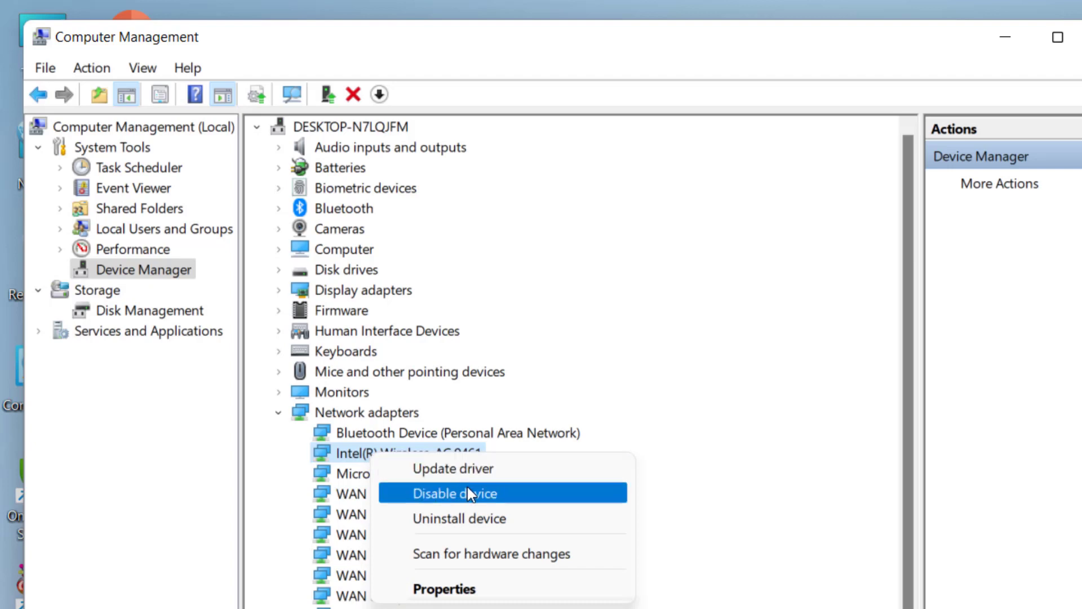
left_click(511, 469)
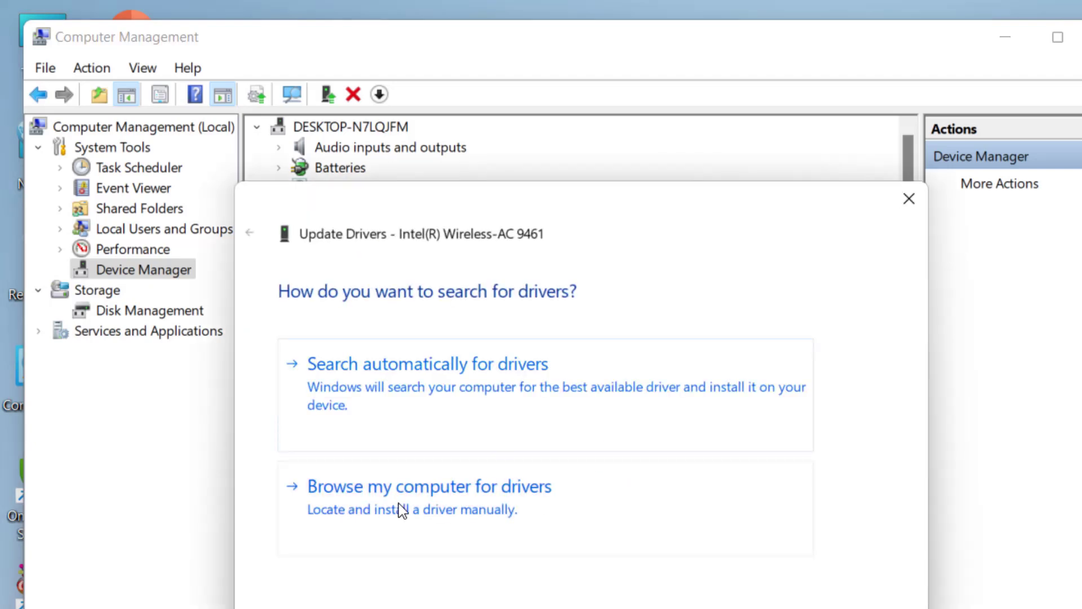
left_click(442, 504)
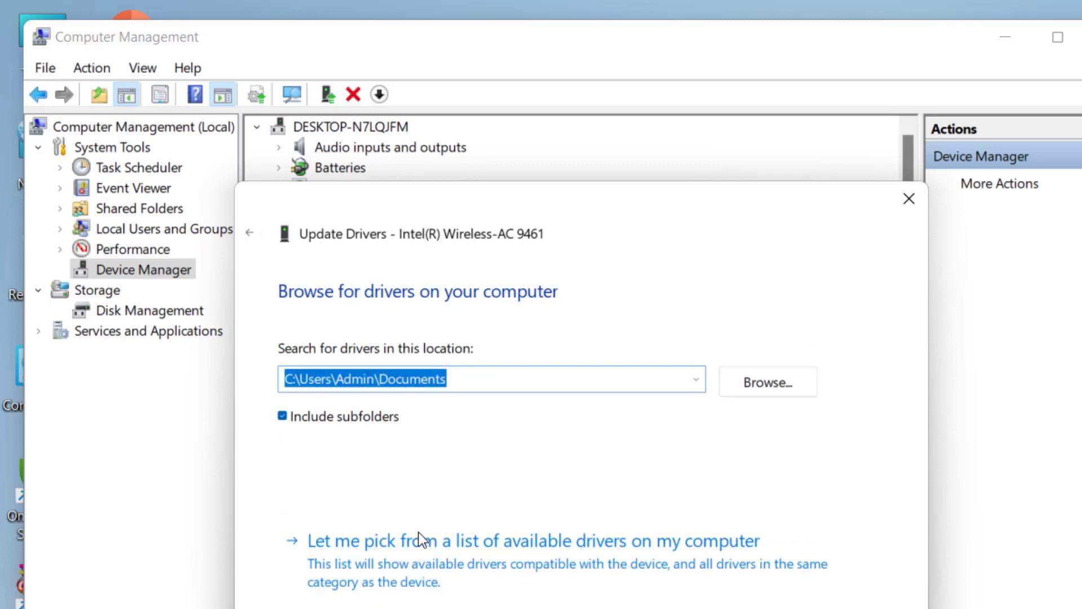
left_click(435, 554)
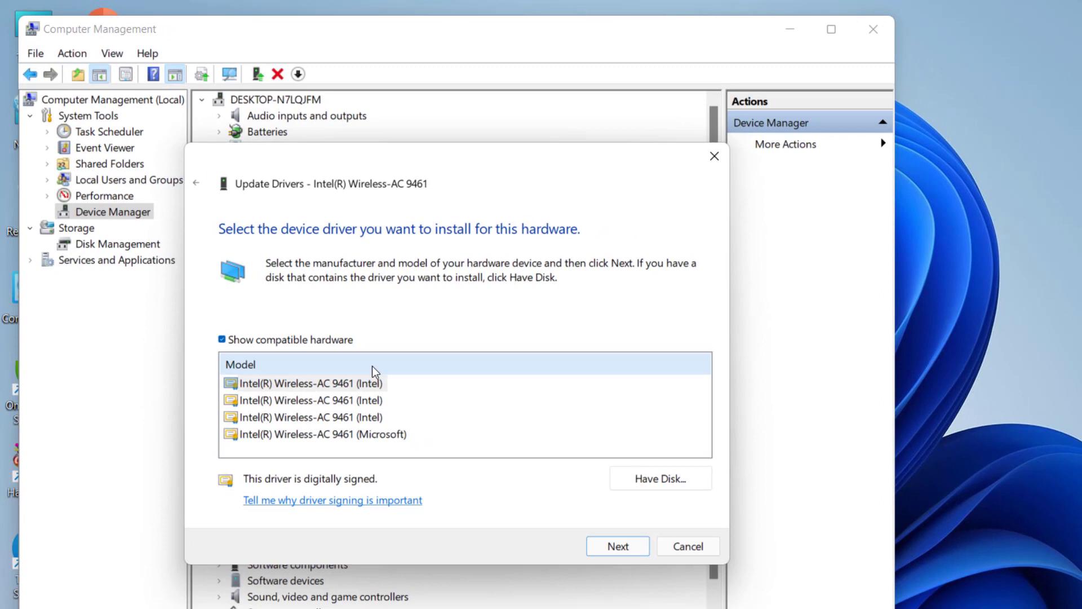
left_click(283, 385)
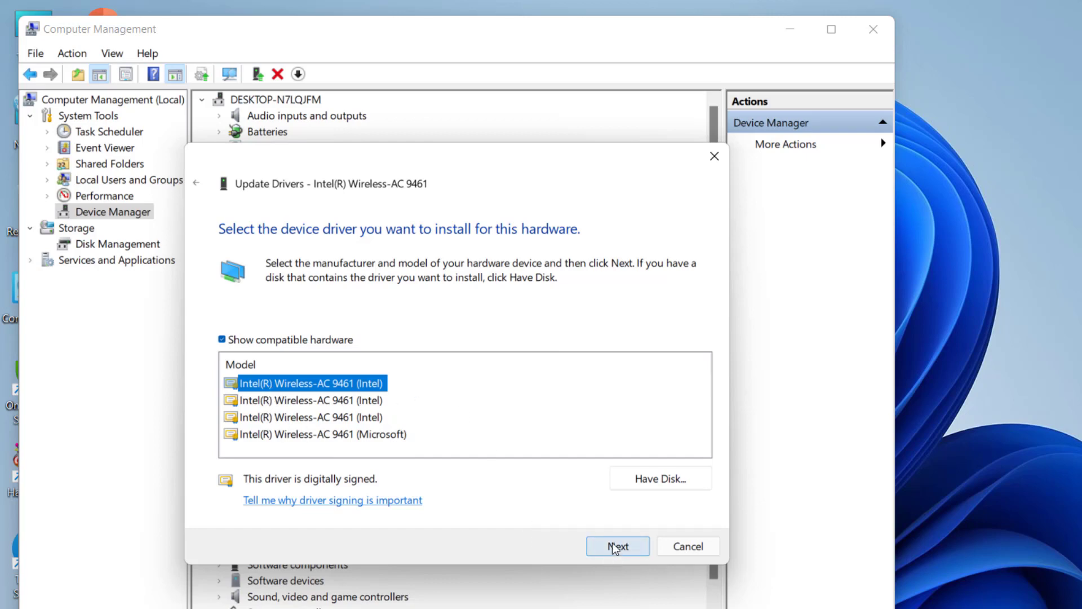
left_click(699, 554)
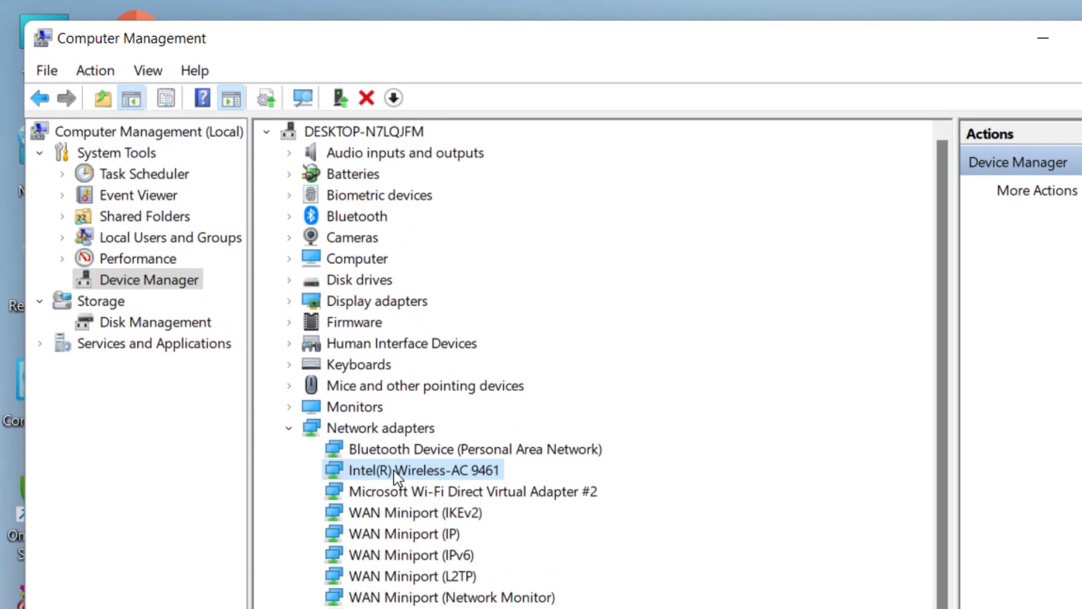
Step: Run Scan for hardware changes from the Action menu, then close Computer Management
right_click(373, 478)
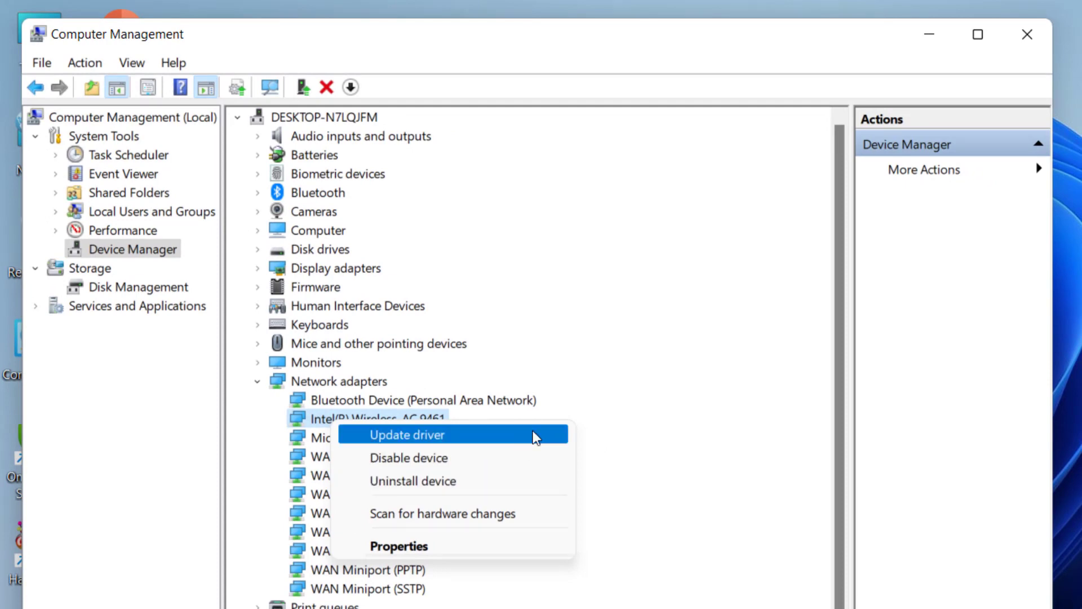
left_click(683, 329)
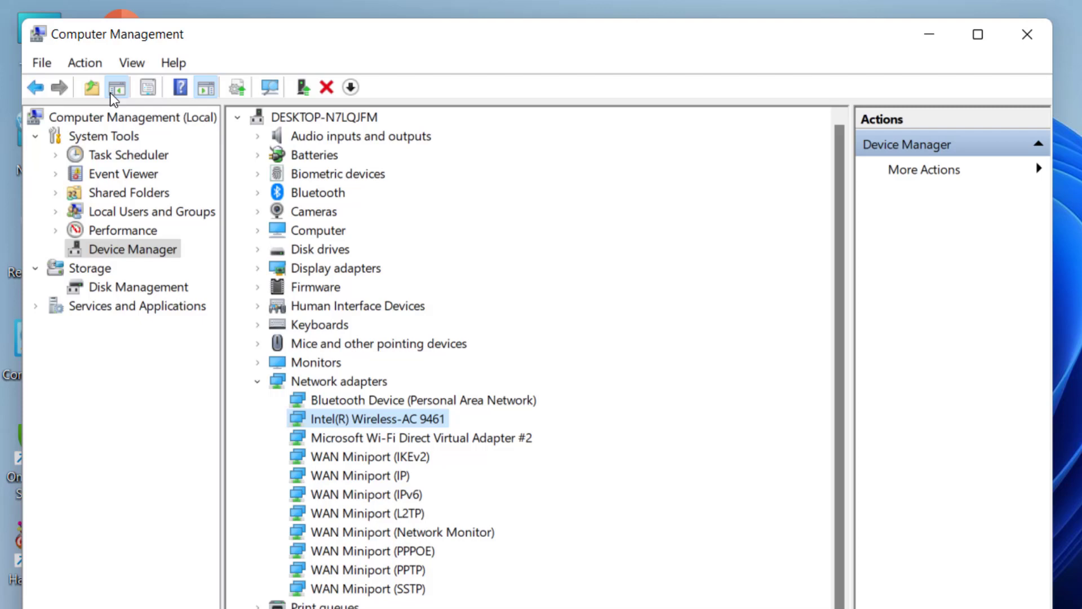
left_click(84, 62)
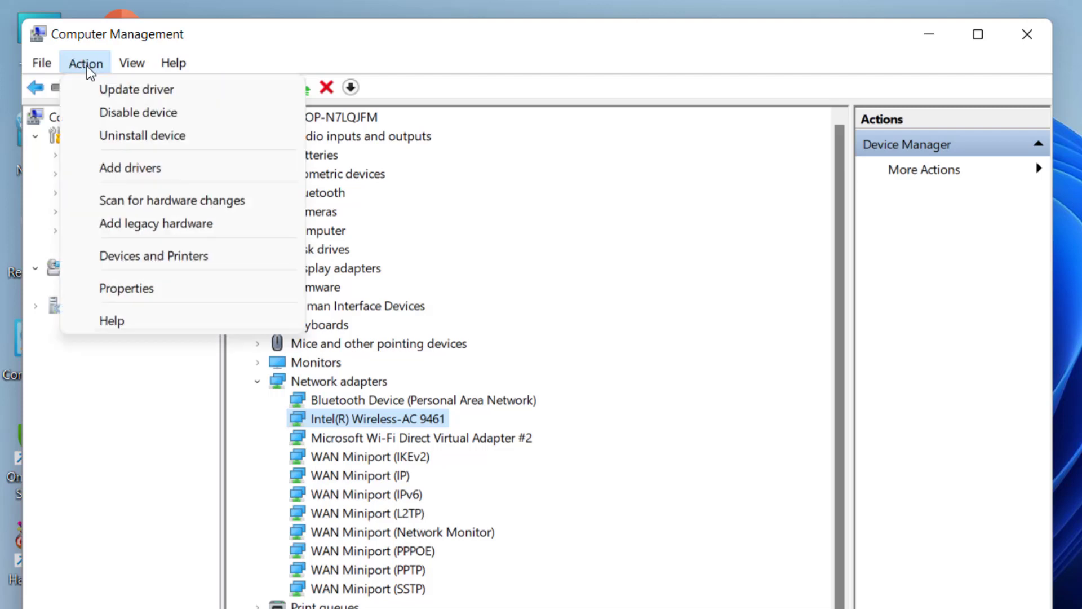
left_click(139, 202)
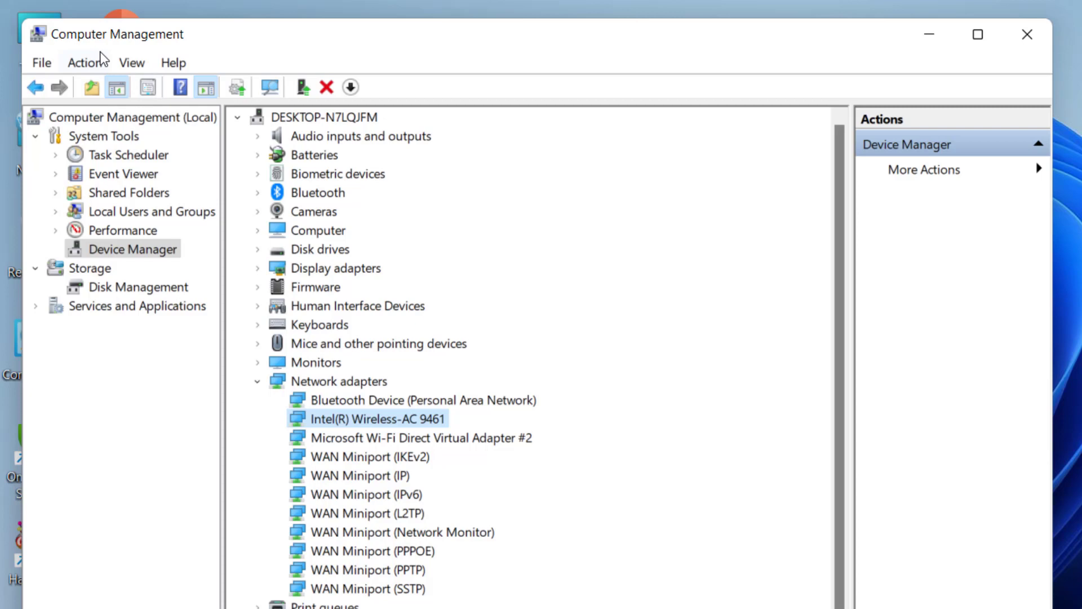
left_click(85, 63)
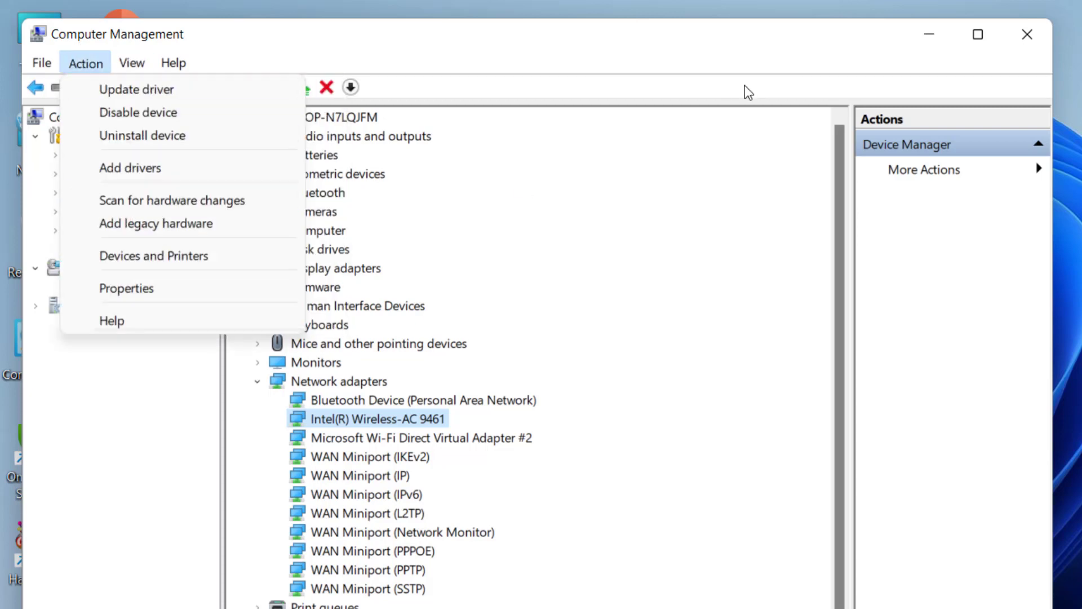
left_click(771, 52)
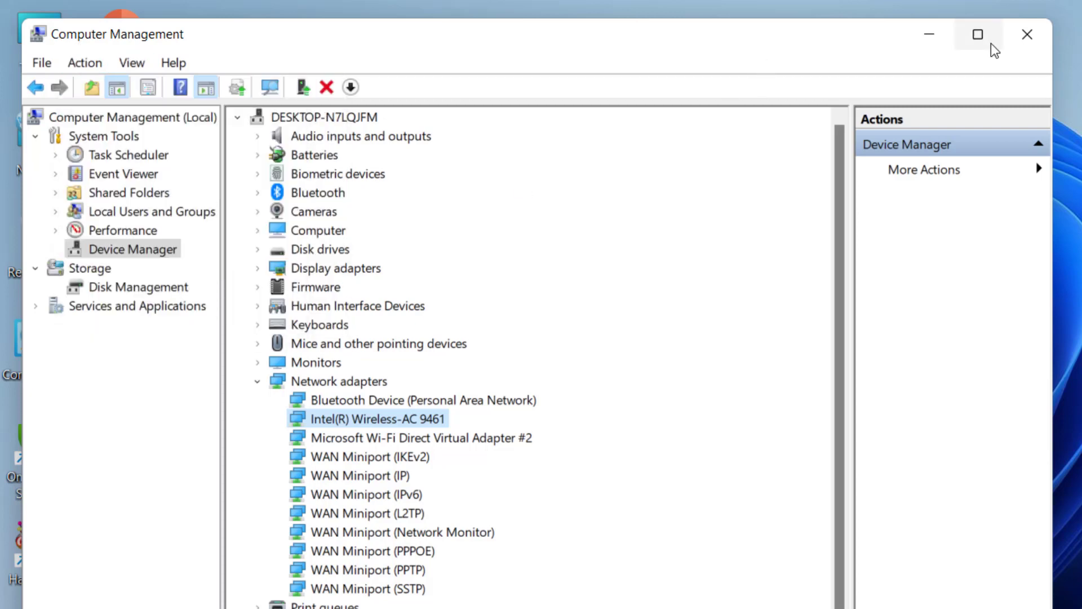
left_click(1027, 34)
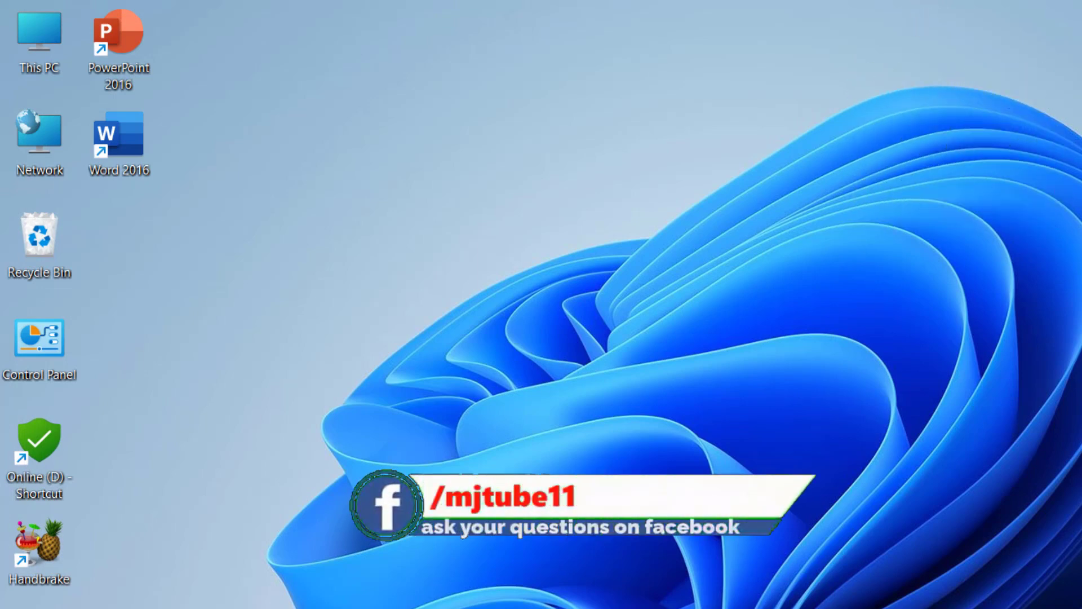
Step: Launch Settings from Start and go to Network & internet
left_click(463, 592)
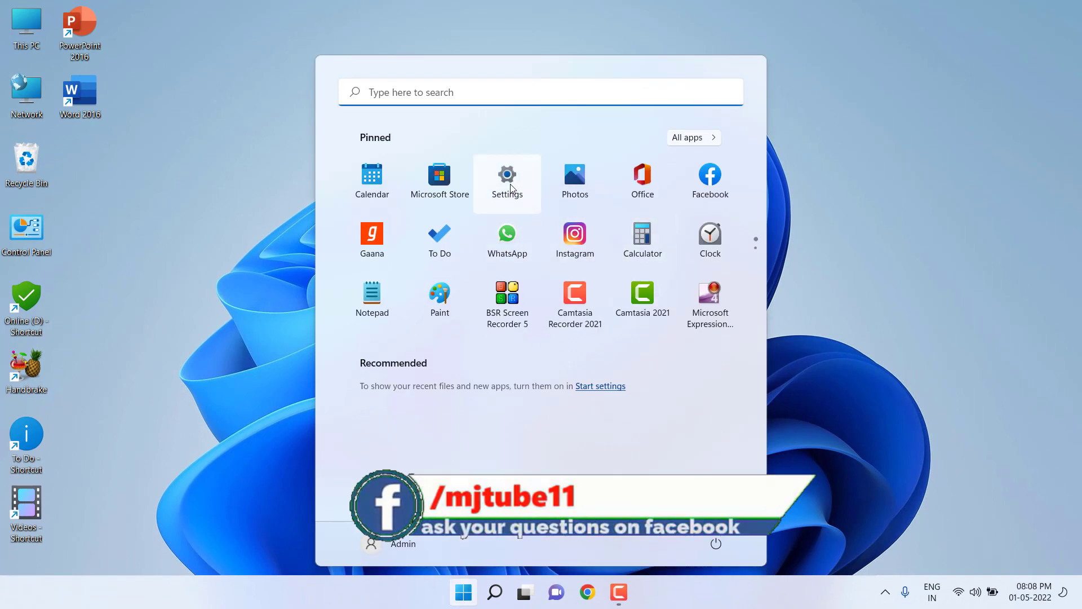
left_click(512, 183)
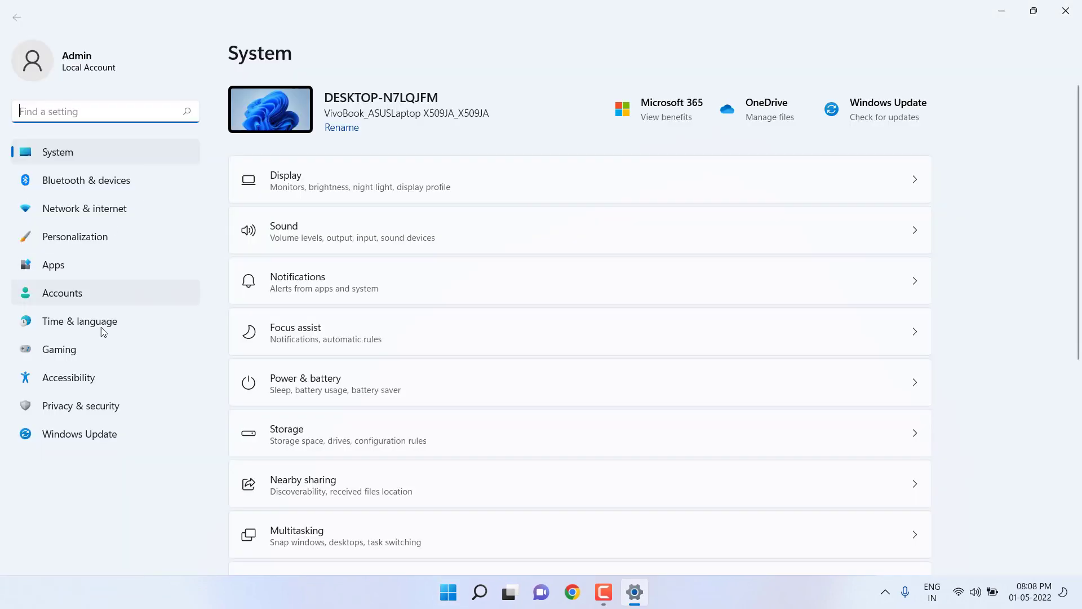
left_click(106, 213)
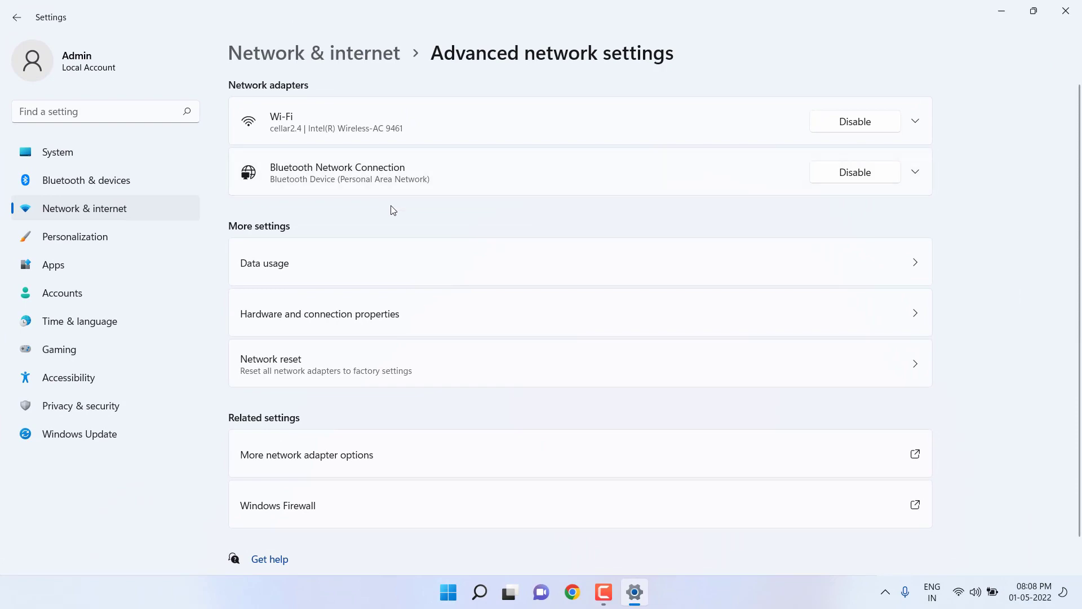
scroll(391, 210, "down", 2)
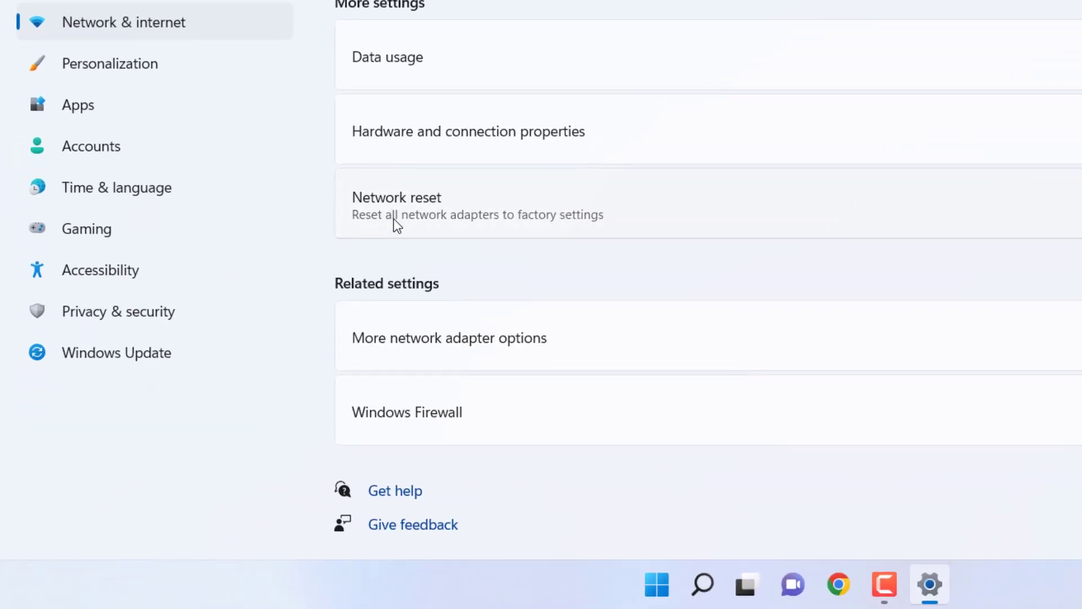
Step: View the Network reset page without resetting, then close Settings
left_click(393, 217)
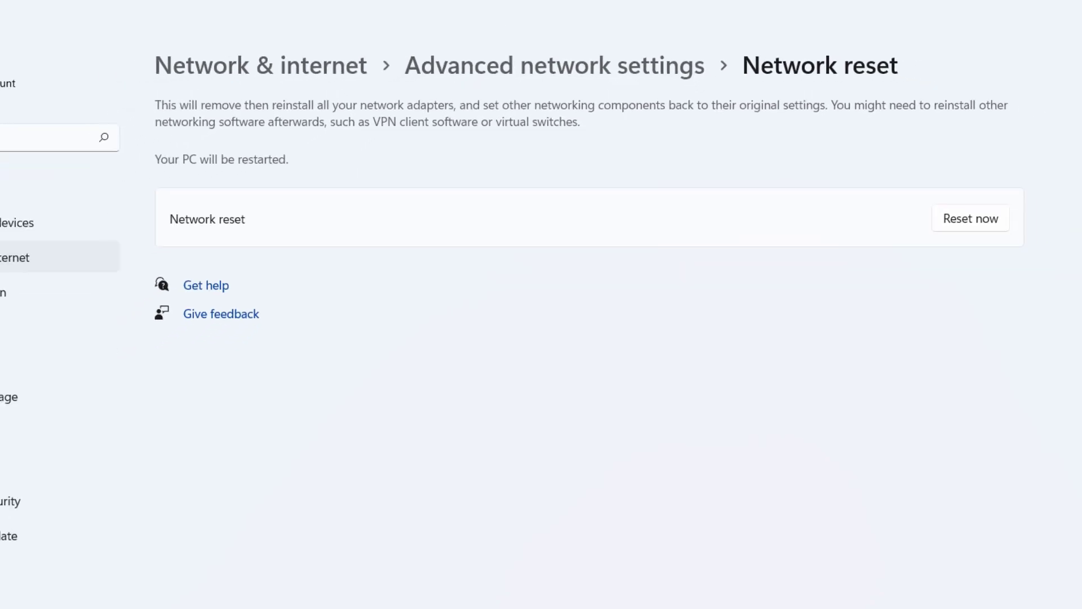
left_click(1067, 10)
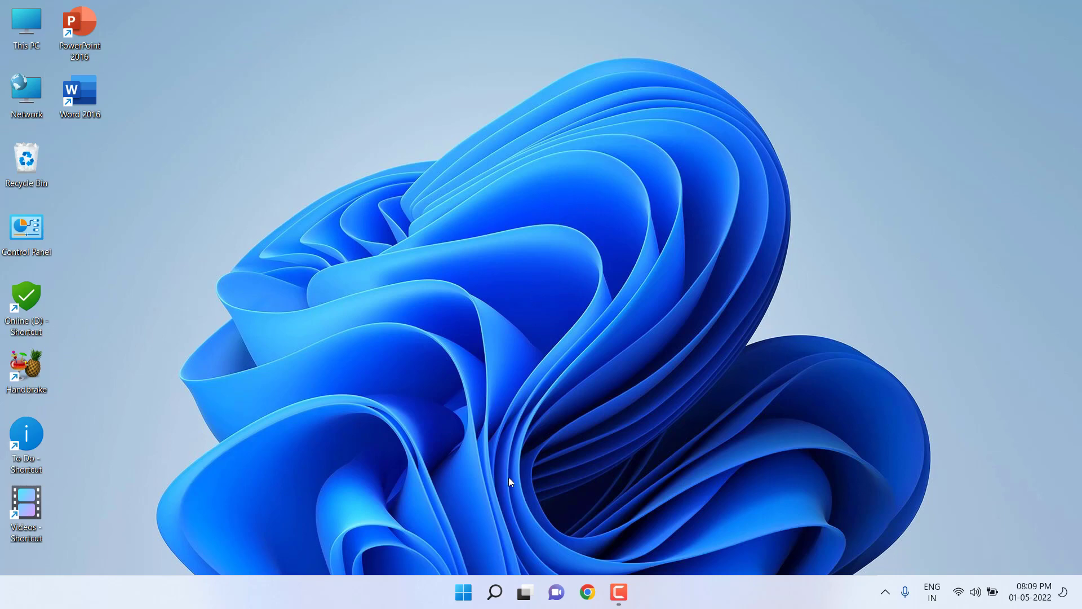
left_click(463, 594)
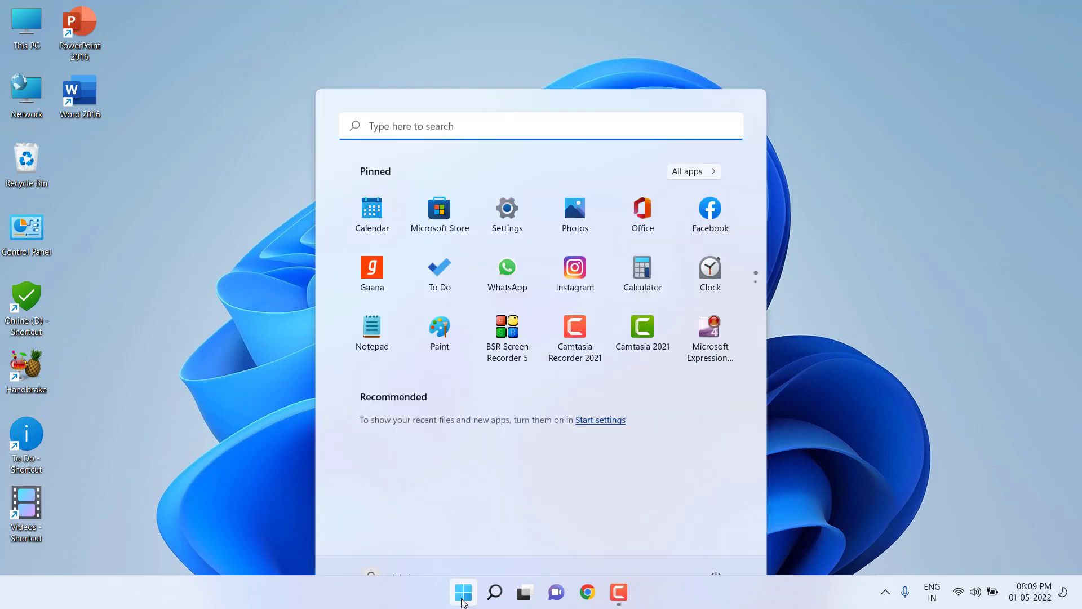
left_click(504, 180)
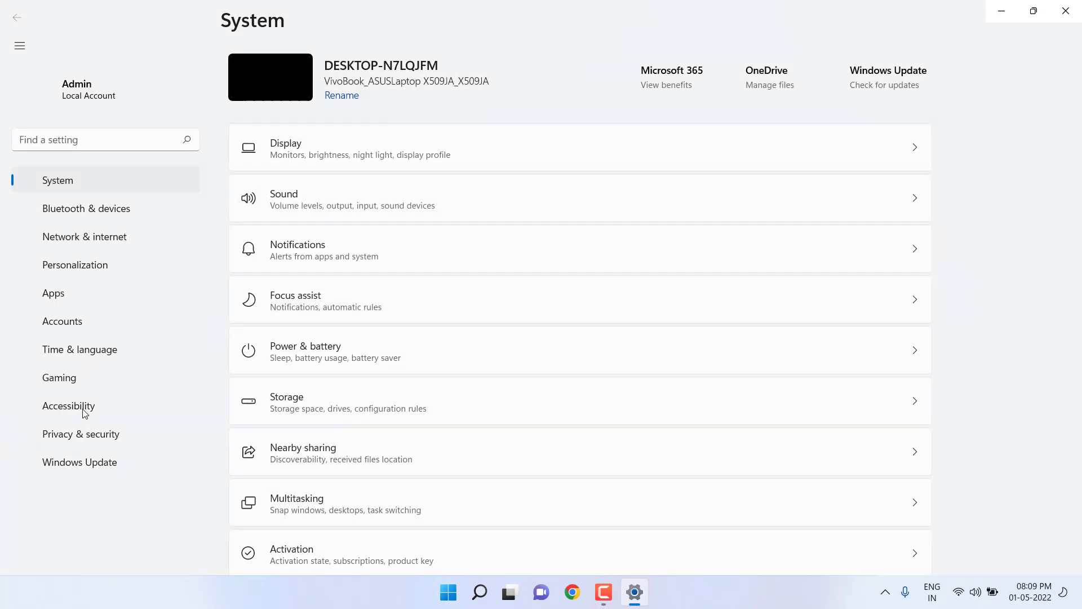
left_click(82, 440)
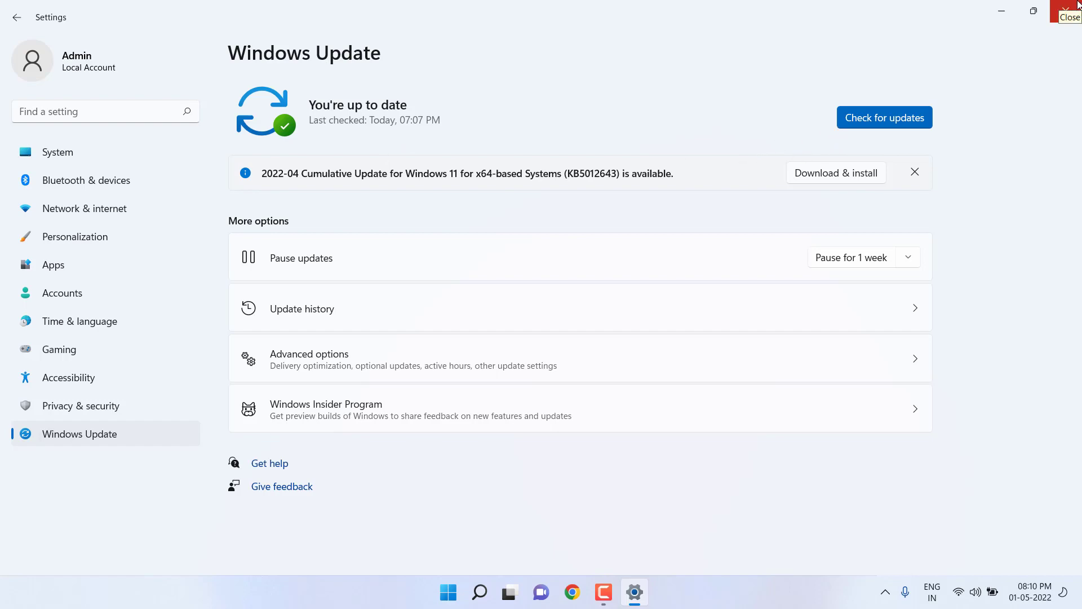
left_click(1068, 11)
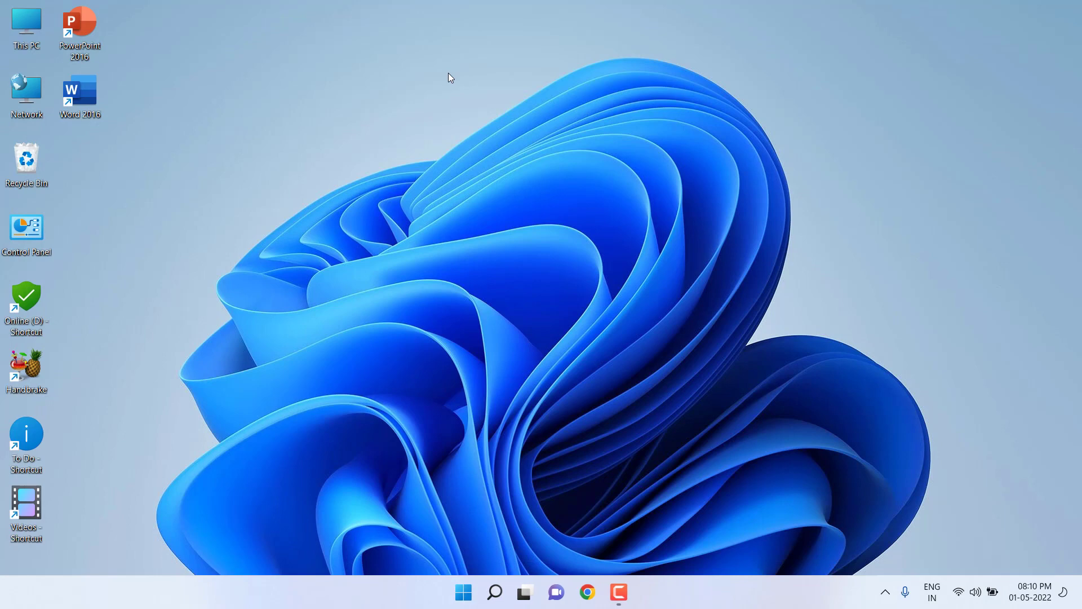